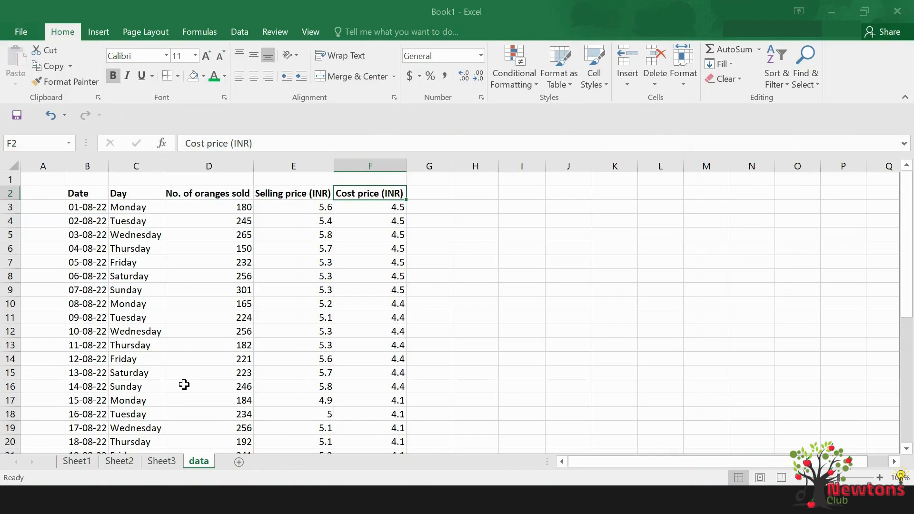
# Examine the Date, Day, No. of oranges sold, Selling price and Cost price columns one after another
pyautogui.click(87, 164)
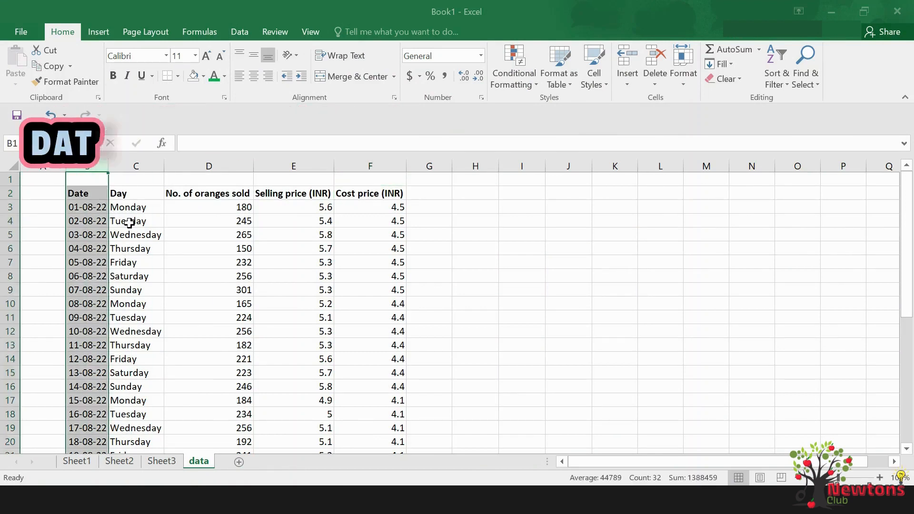
pyautogui.click(138, 165)
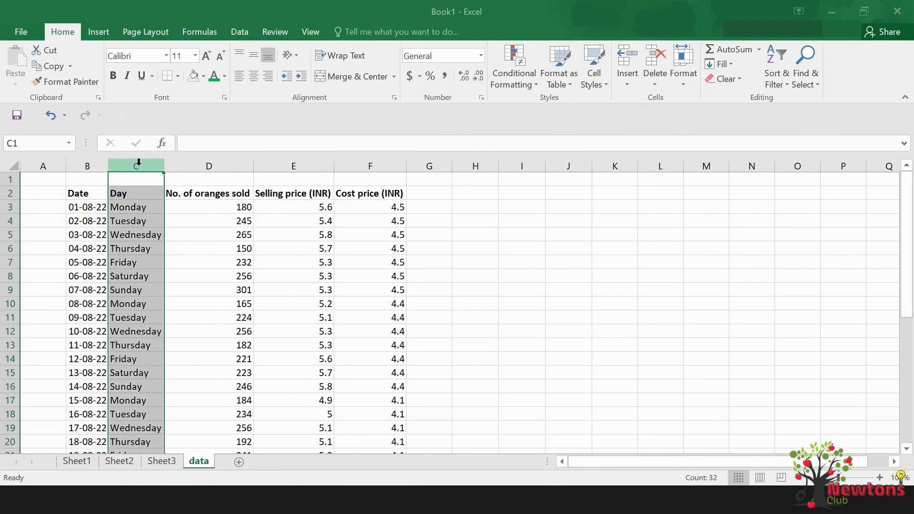
pyautogui.click(227, 167)
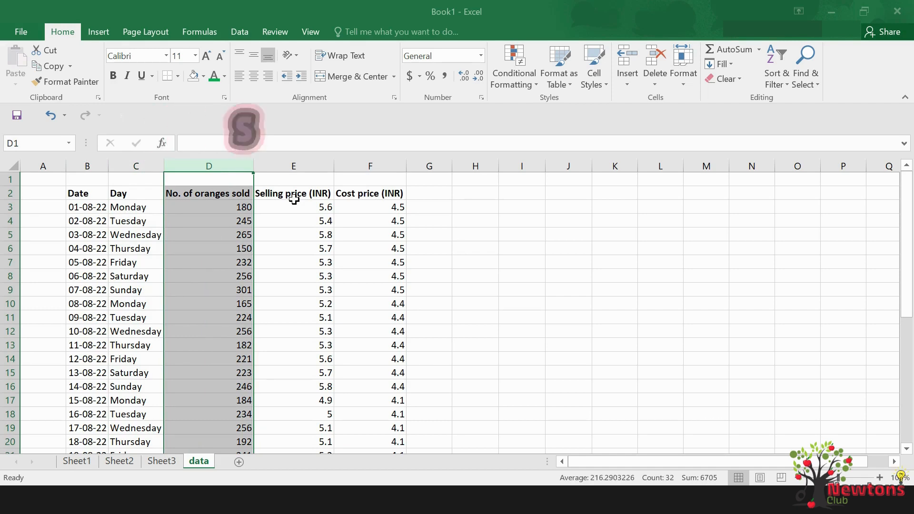
pyautogui.click(300, 164)
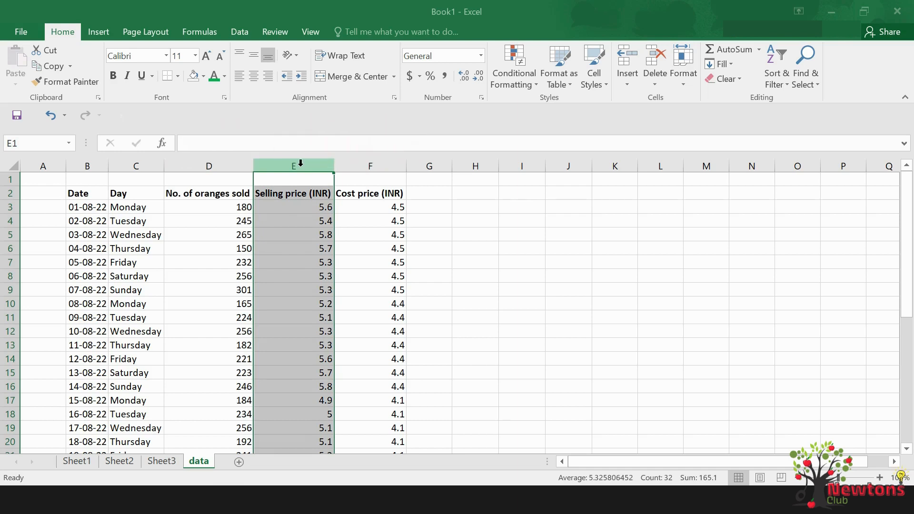
pyautogui.click(368, 165)
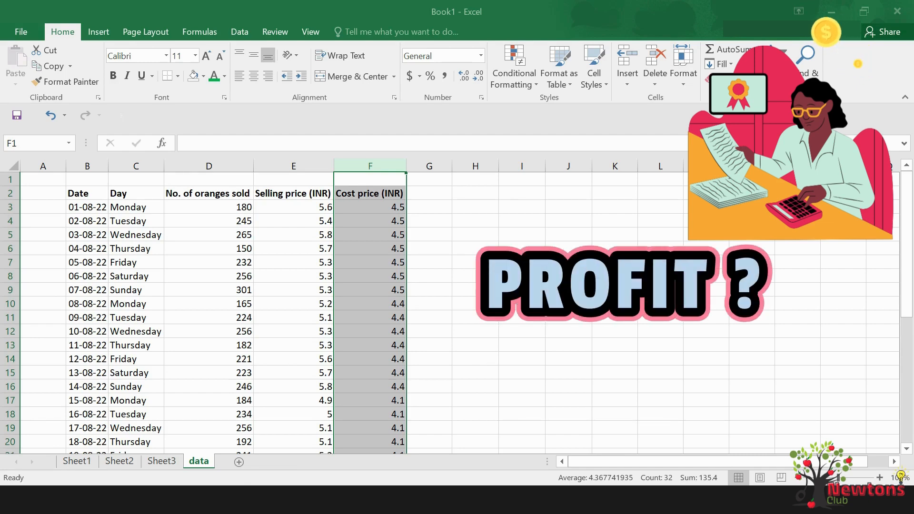
# Paste the copied summary labels, from Total sales to Minimum sales on a single day, into cells I7 to I15
pyautogui.click(524, 261)
pyautogui.write('Total sales Total revenue Total cost Total profit Profit % of Sales  Average per day sales Maximum sales on a single day Minimum sales on a single day')
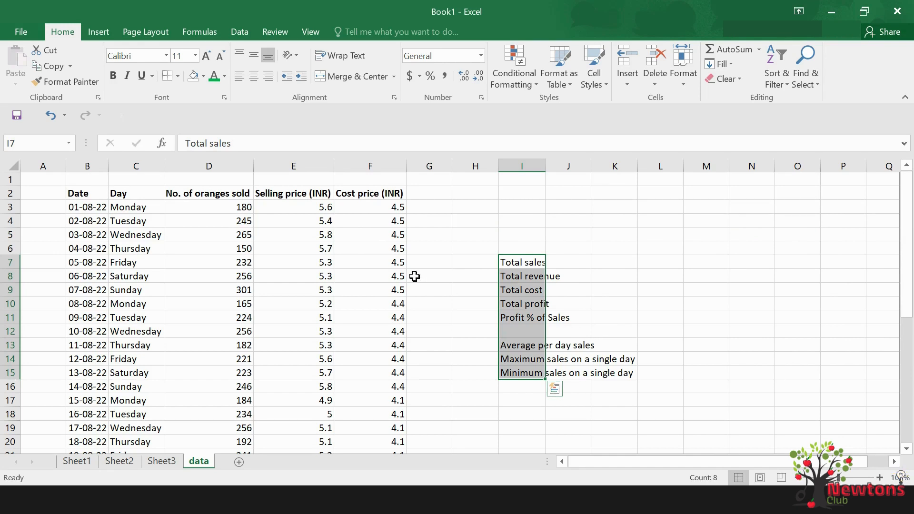
# Examine the No. of oranges sold column from its first to its last entry
pyautogui.click(223, 165)
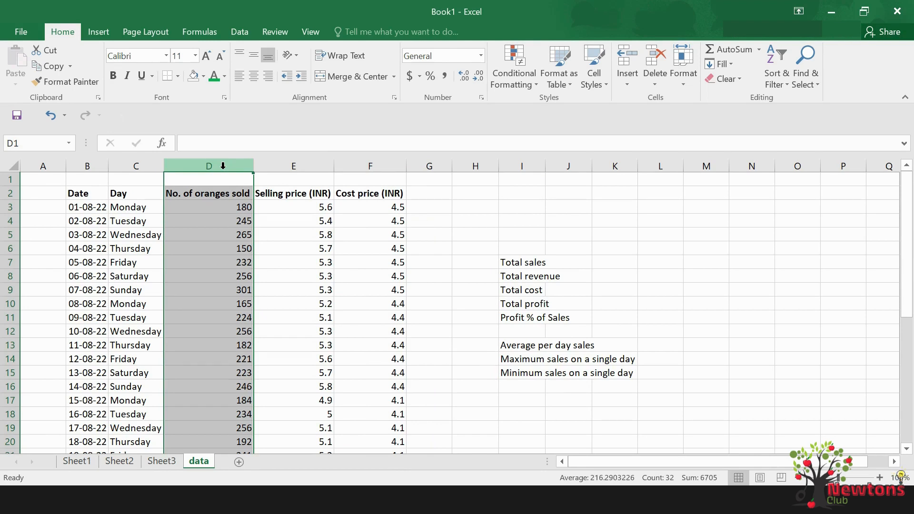
pyautogui.scroll(-6, 234, 220)
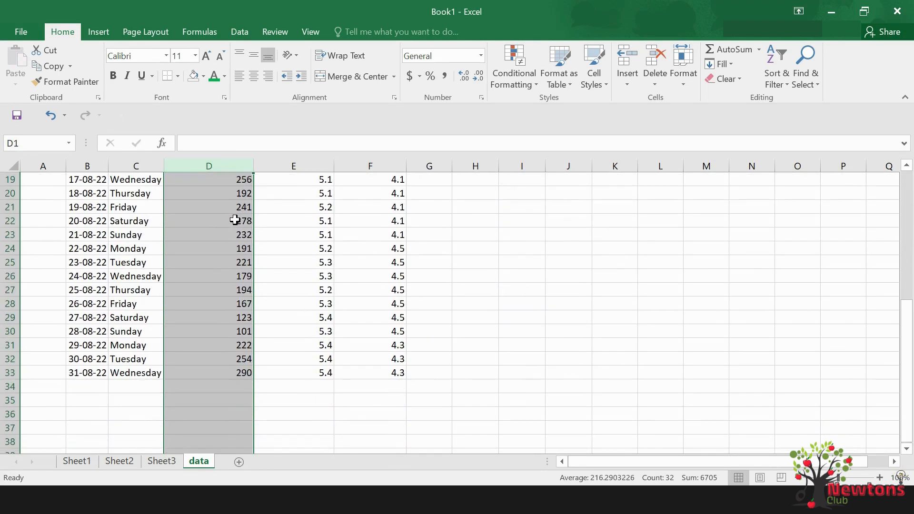
pyautogui.scroll(6, 235, 220)
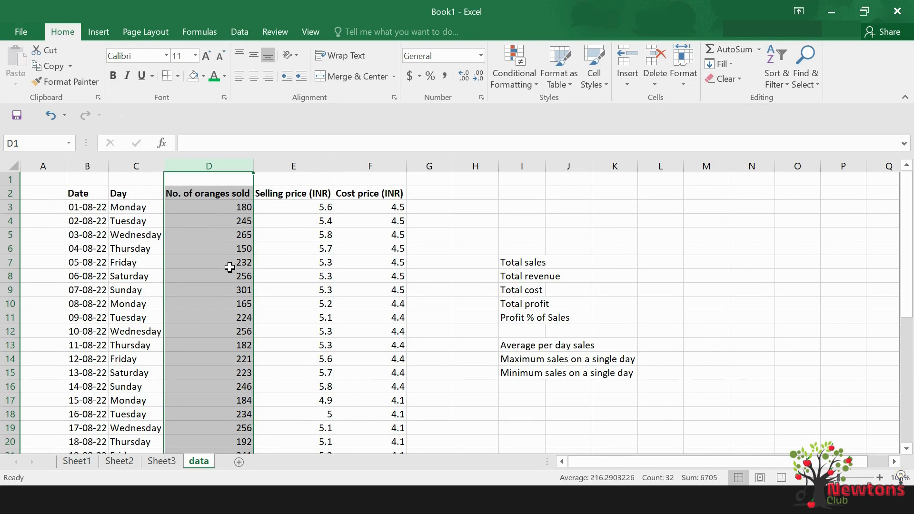
pyautogui.scroll(-5, 236, 316)
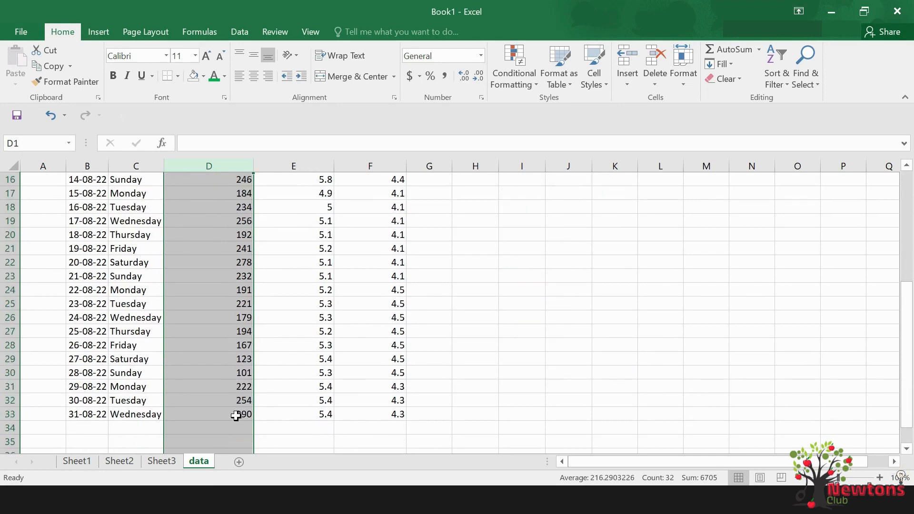
pyautogui.scroll(5, 235, 415)
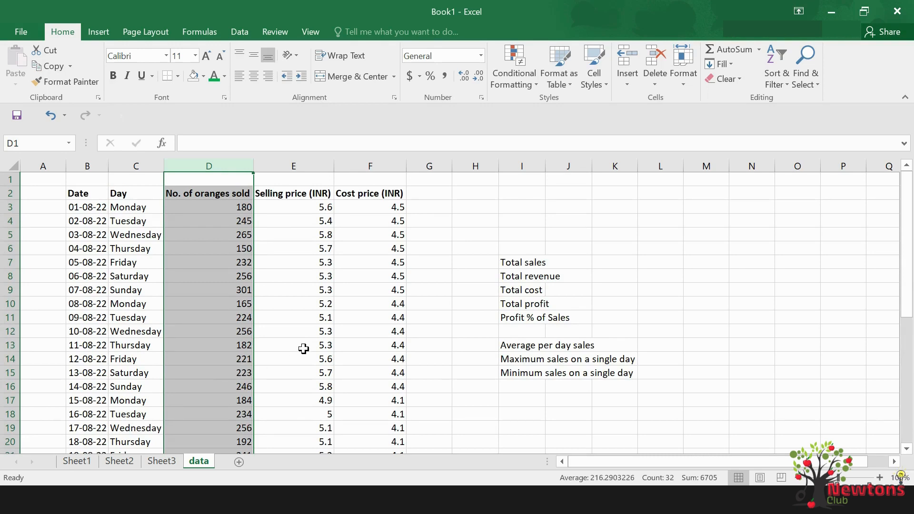
# Enter the sample numbers 100 in cell I2 and 150 in cell I3
pyautogui.click(533, 190)
pyautogui.write('1000')
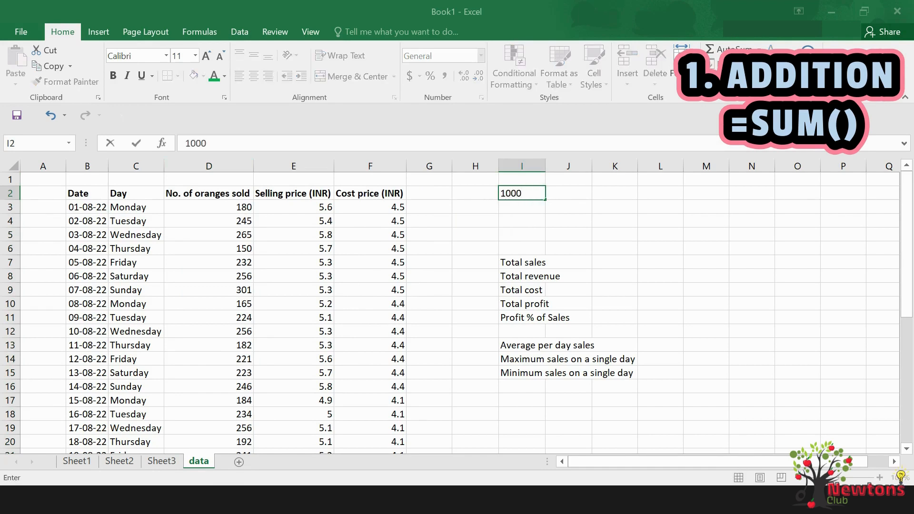
pyautogui.press('Return')
pyautogui.write('150')
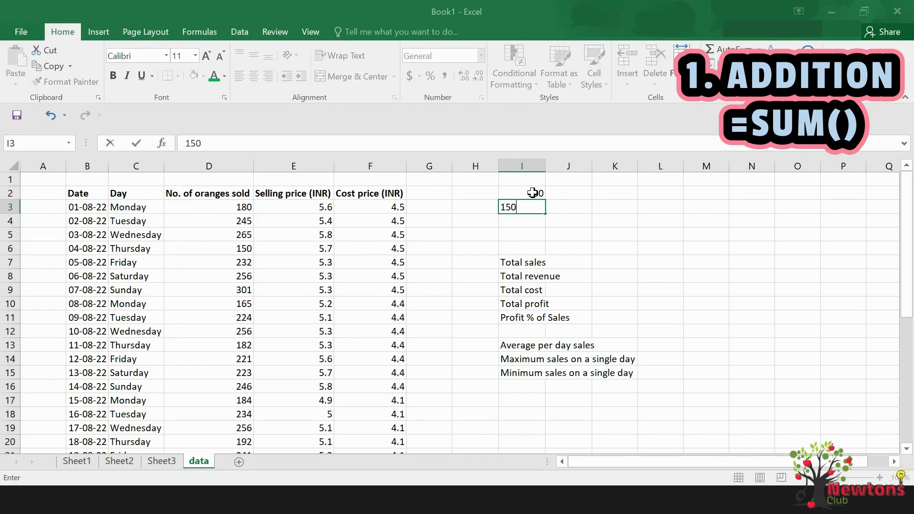
pyautogui.press('Return')
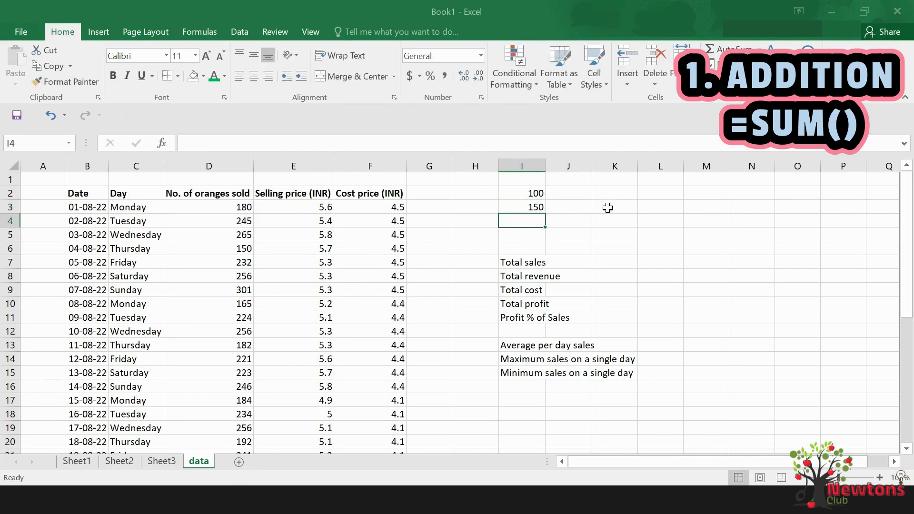
# Add the two sample numbers as constants in cell K2 with the formula =100+150
pyautogui.click(615, 195)
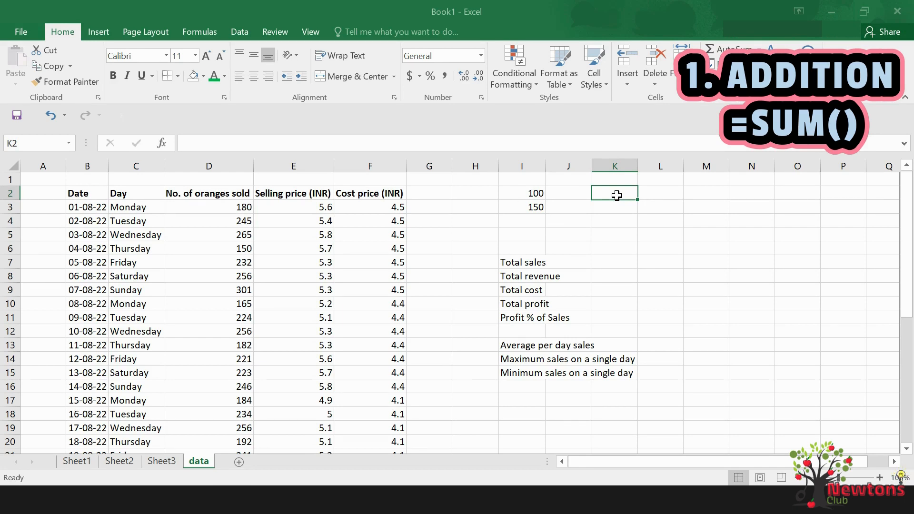
pyautogui.write('=')
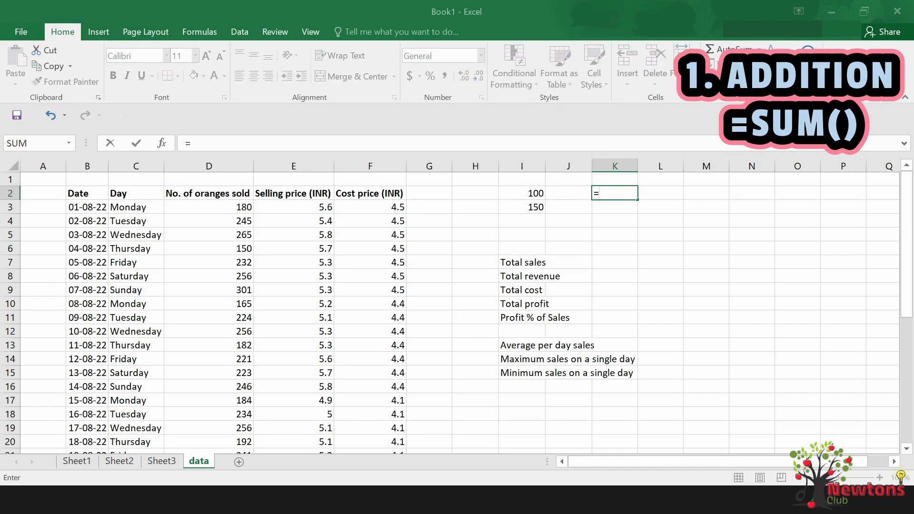
pyautogui.write('100')
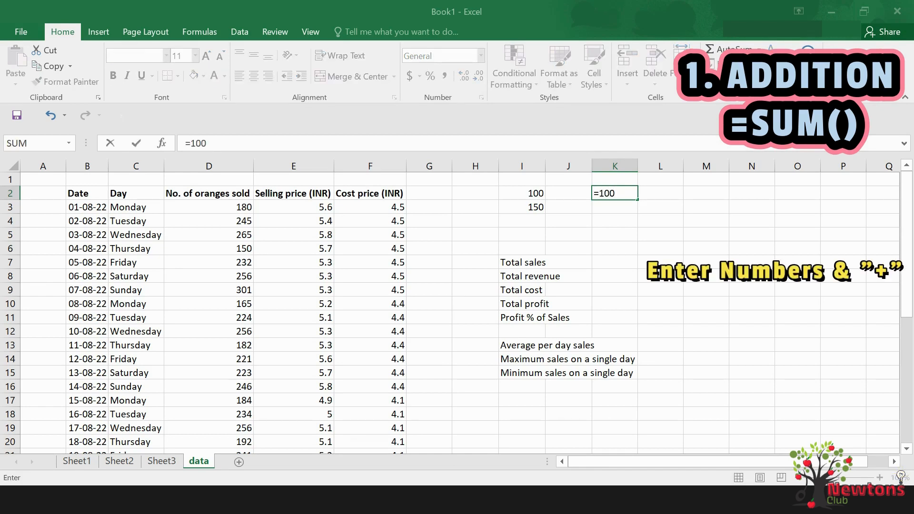
pyautogui.write('+150')
pyautogui.press('Return')
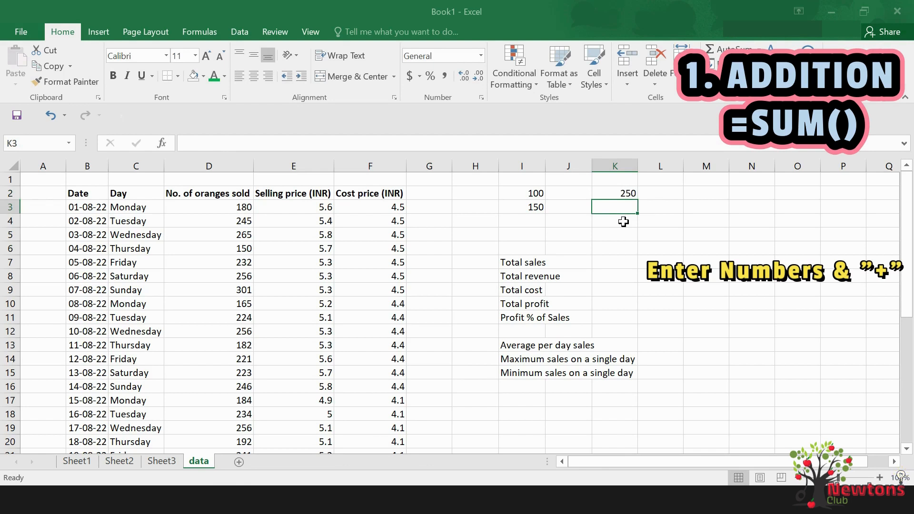
# Enter the headings method1 in cell K1 and method2 in cell L1
pyautogui.click(624, 180)
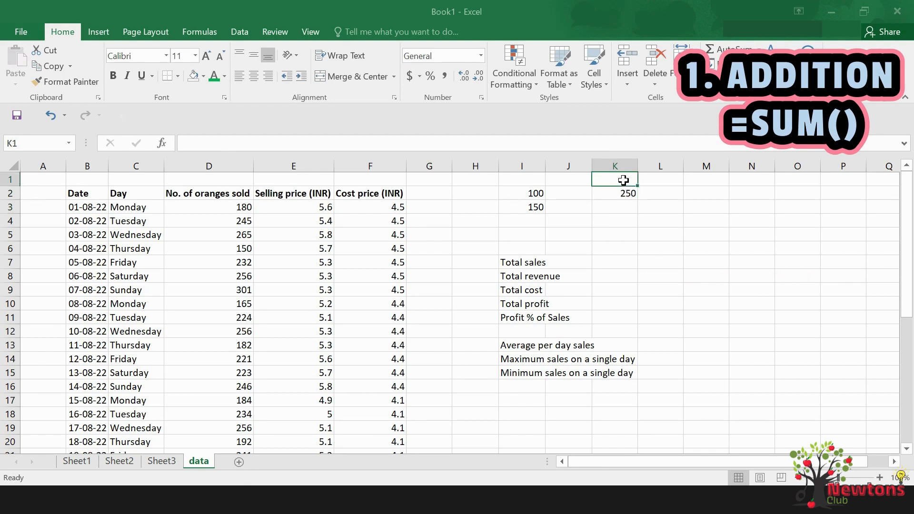
pyautogui.write('method')
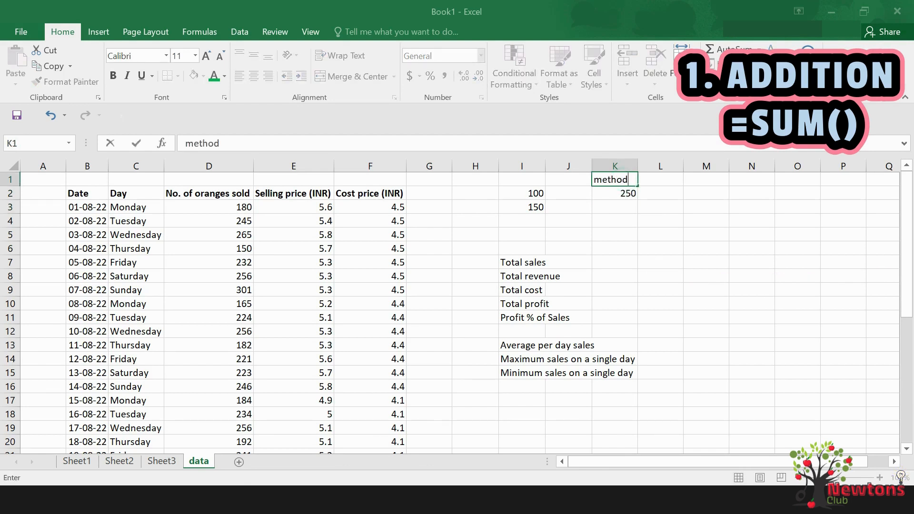
pyautogui.write('1')
pyautogui.press('Tab')
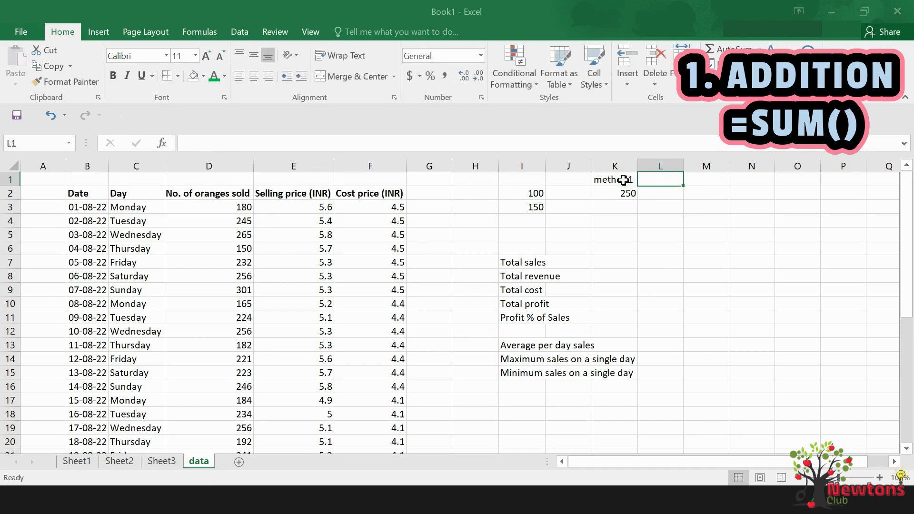
pyautogui.write('met')
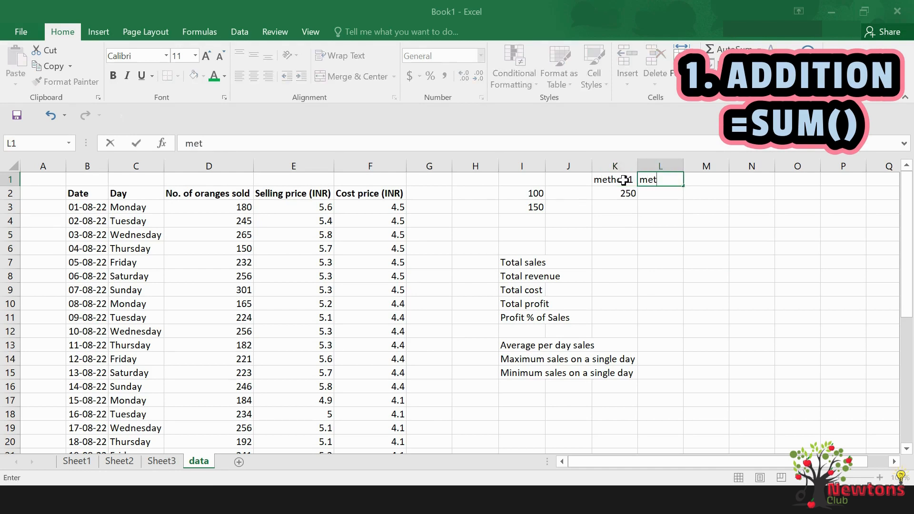
pyautogui.write('hod2')
pyautogui.press('Return')
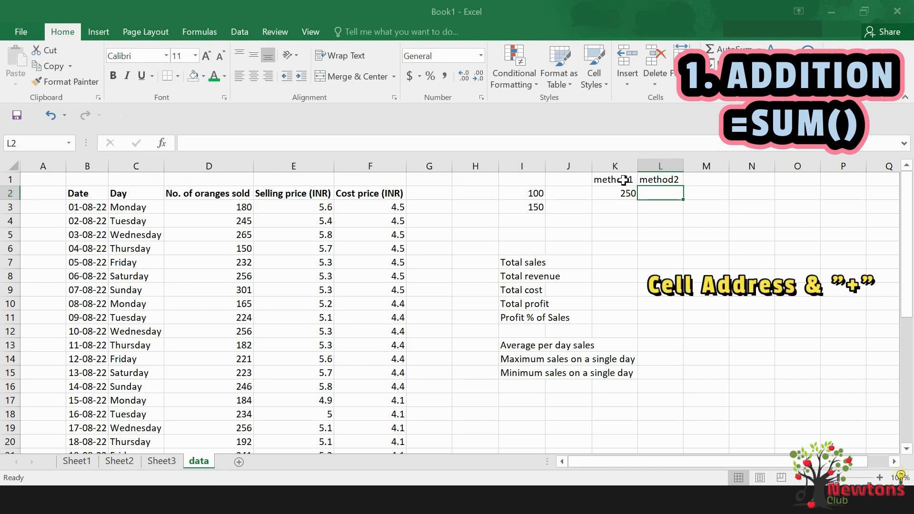
# Add the two sample numbers by cell reference in L2 with the formula =I2+I3
pyautogui.write('=')
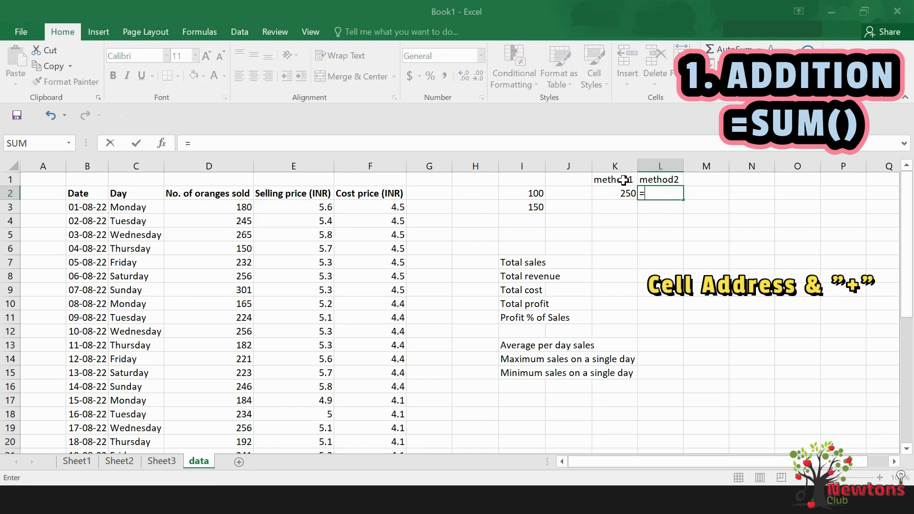
pyautogui.click(537, 191)
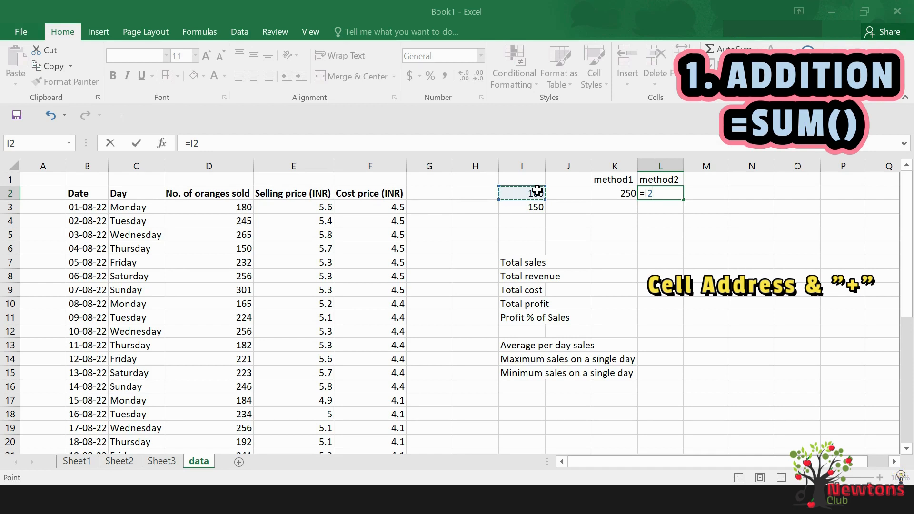
pyautogui.write('+')
pyautogui.click(535, 207)
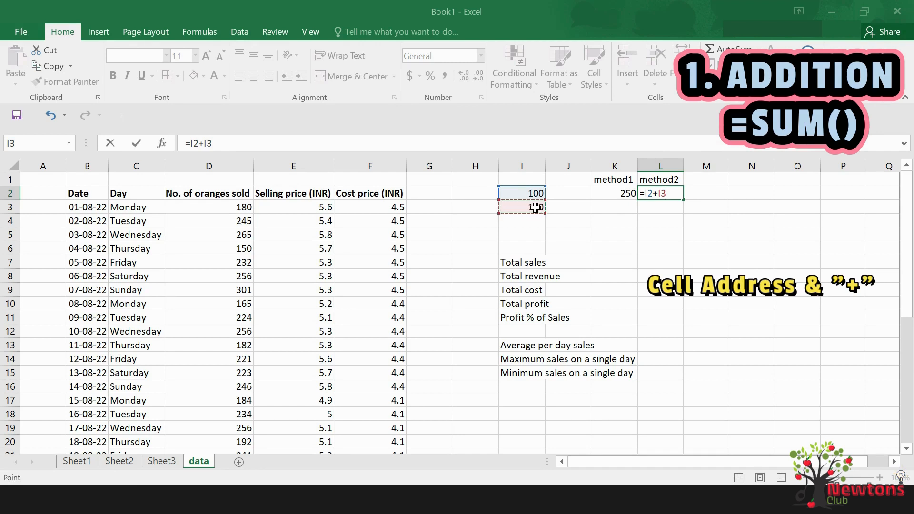
pyautogui.press('Return')
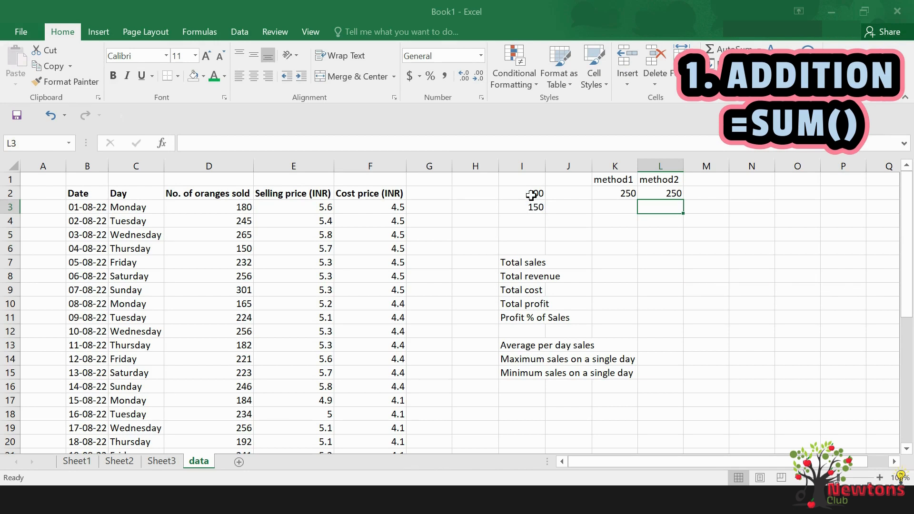
# Enter the heading method3 in cell M1
pyautogui.click(704, 179)
pyautogui.write('me')
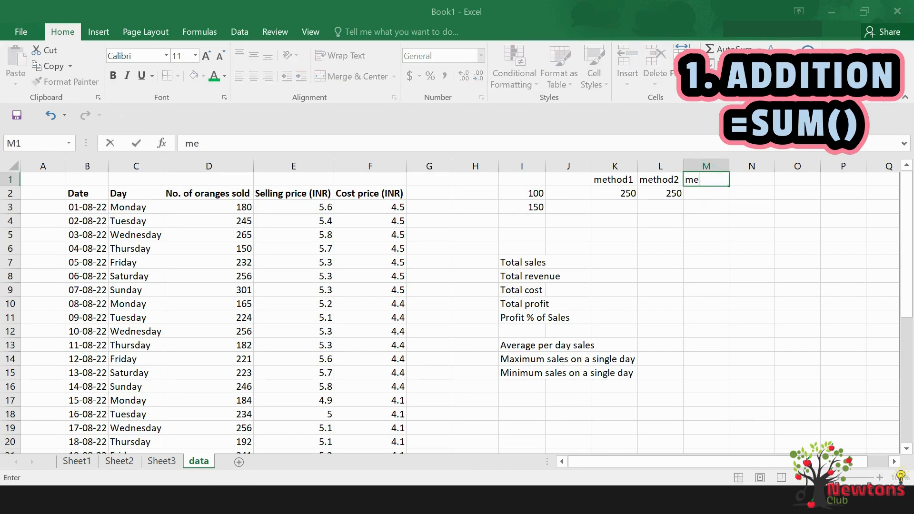
pyautogui.write('thod3')
pyautogui.press('Return')
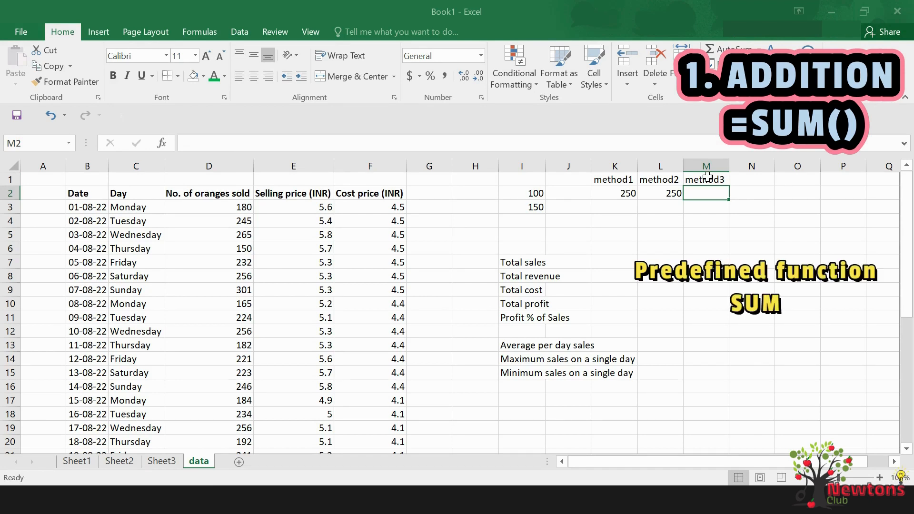
# Add 100 and 150 in cell M2 using the SUM function with both numbers as separate arguments
pyautogui.write('=')
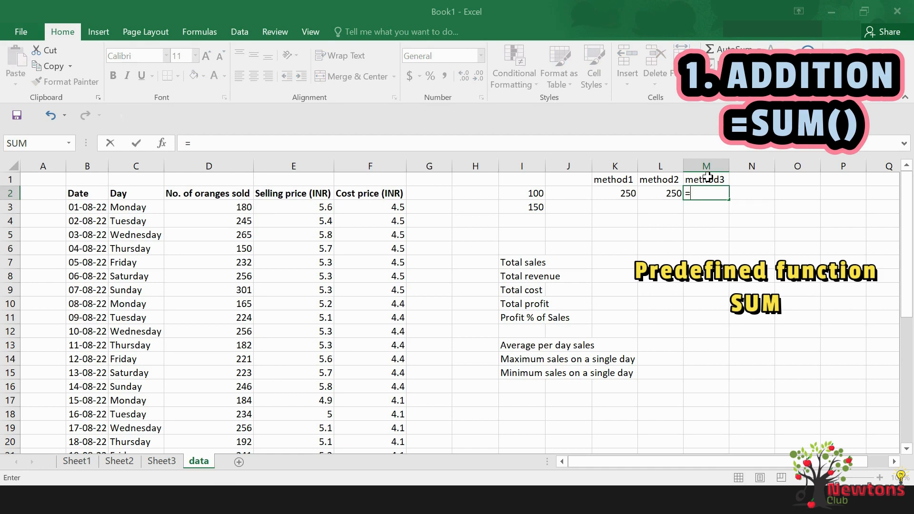
pyautogui.write('sum')
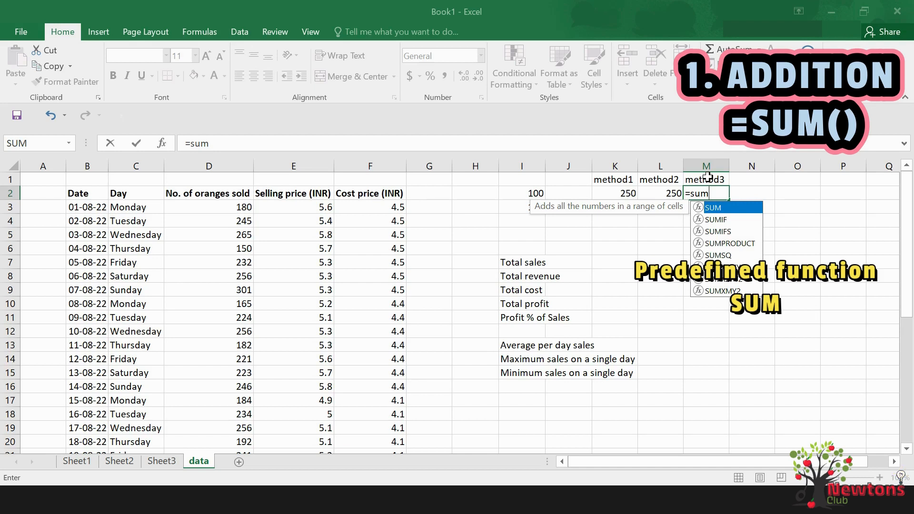
pyautogui.write('(')
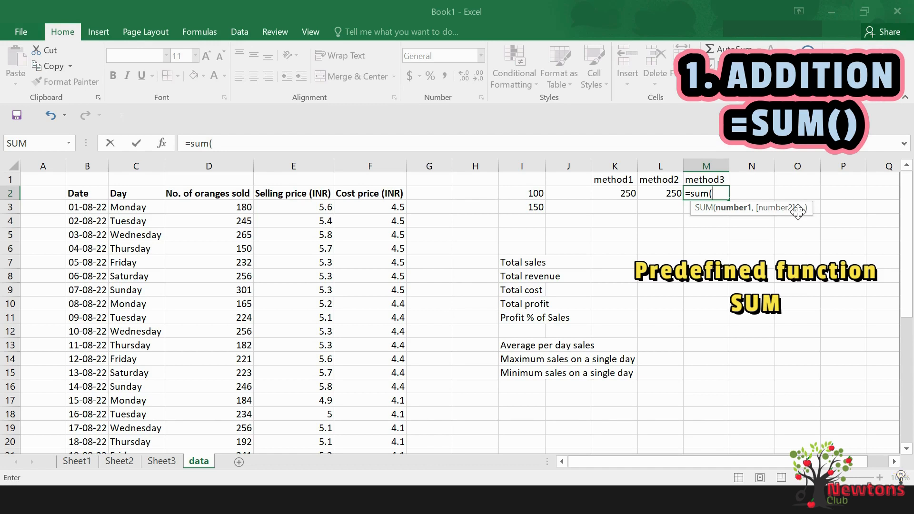
pyautogui.write('100')
pyautogui.write(',')
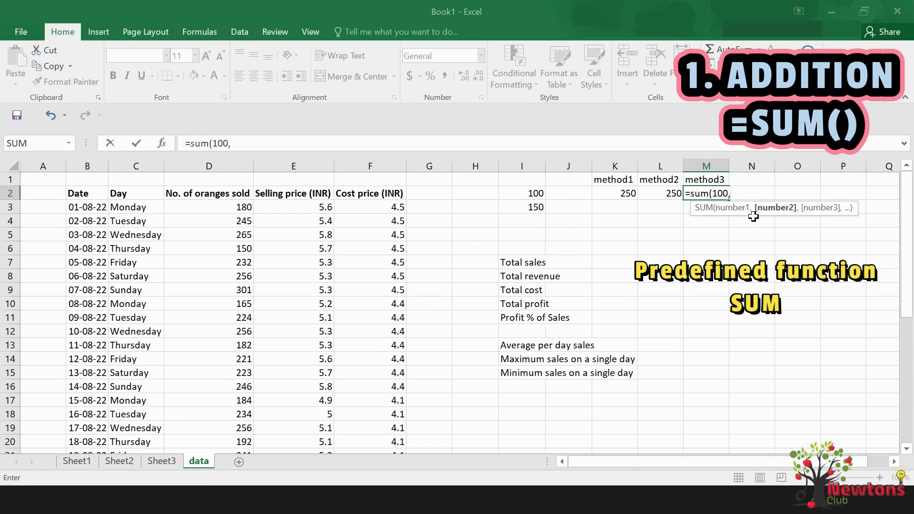
pyautogui.write('150')
pyautogui.press('Return')
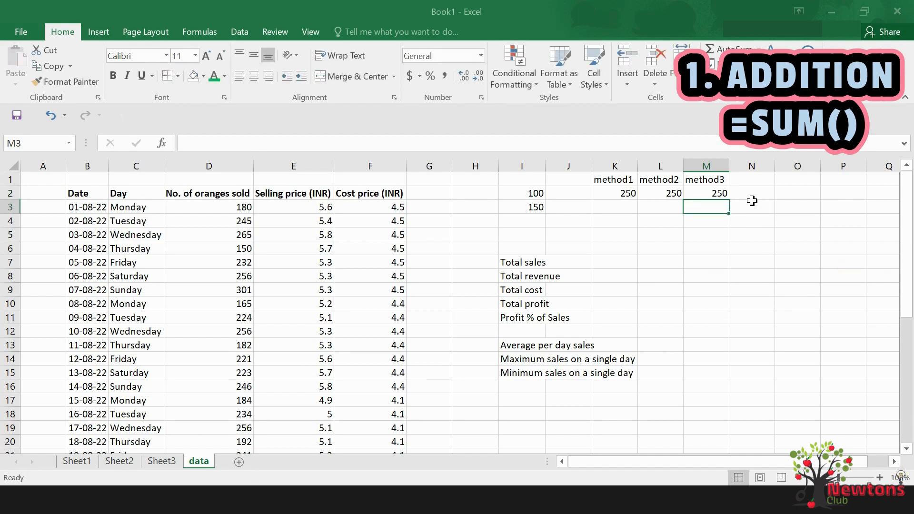
# Enter the heading method4 in cell N1
pyautogui.click(753, 181)
pyautogui.write('meth')
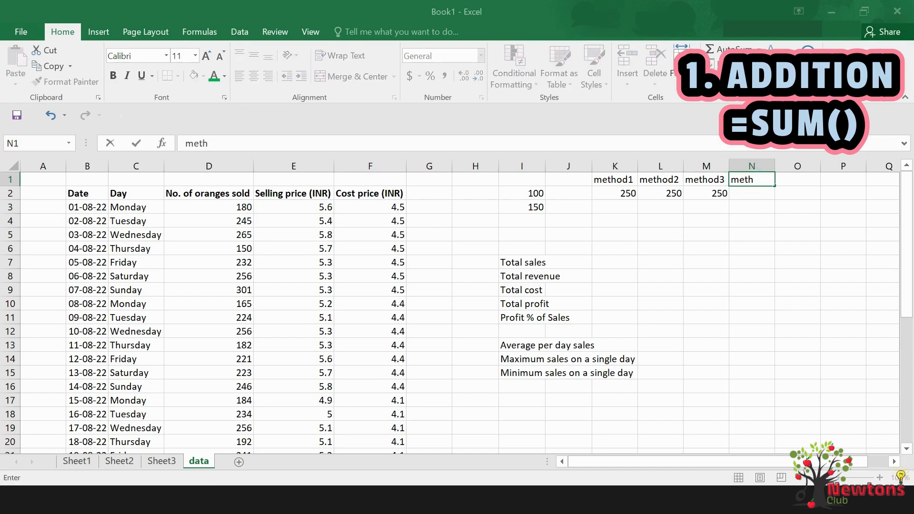
pyautogui.write('od4')
pyautogui.press('Return')
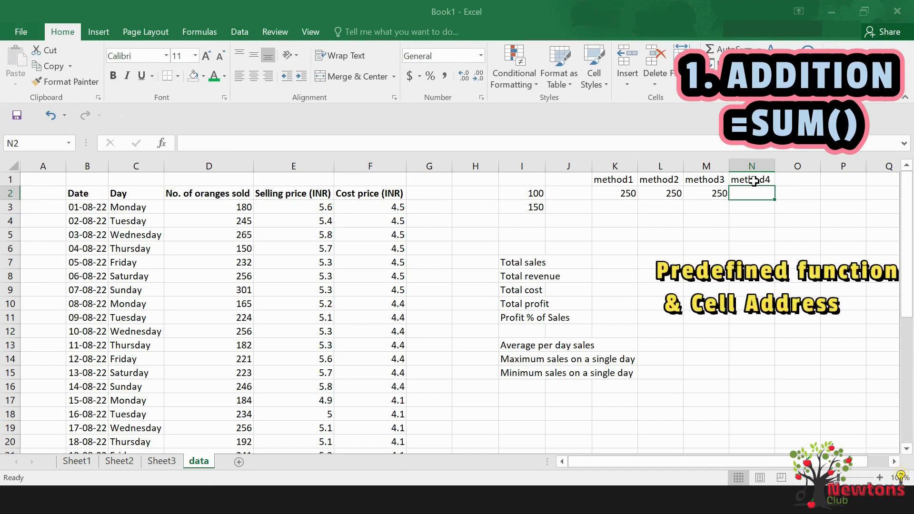
# Add the two sample numbers in N2 using the SUM function with cells I2 and I3 as separate arguments
pyautogui.write('=')
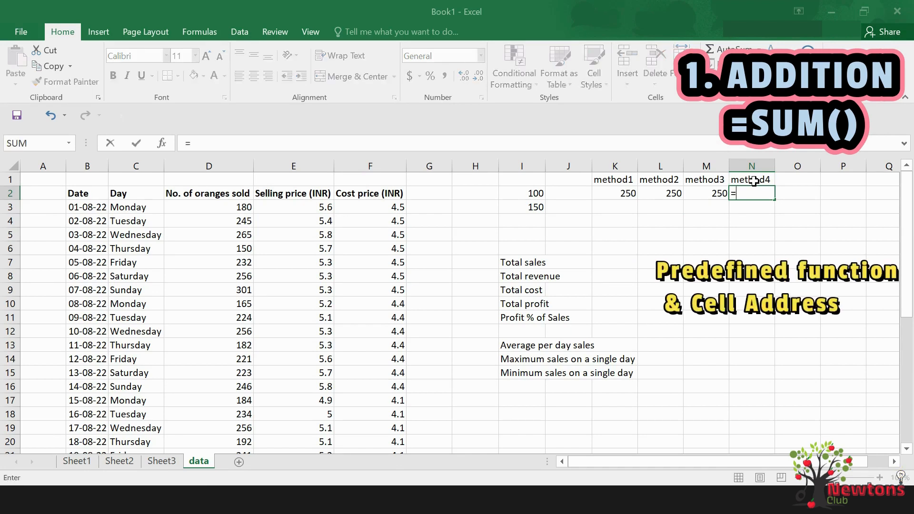
pyautogui.write('sum')
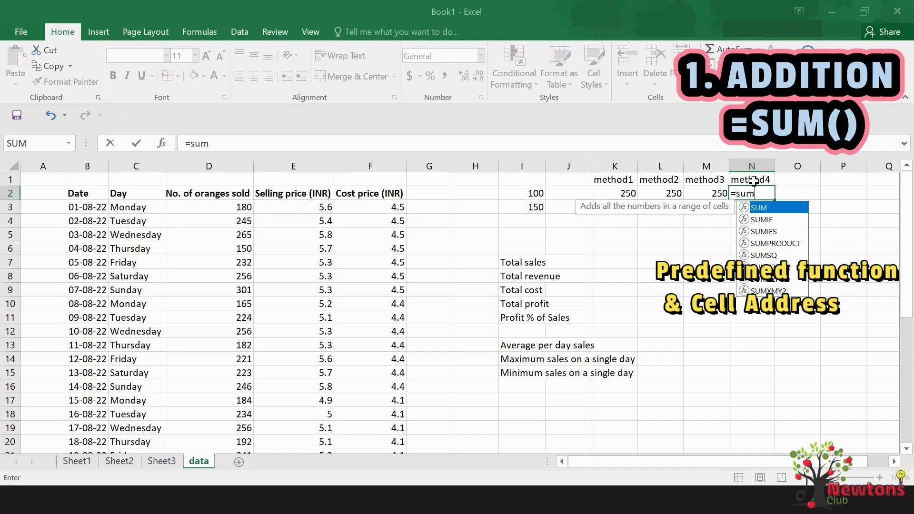
pyautogui.write('(')
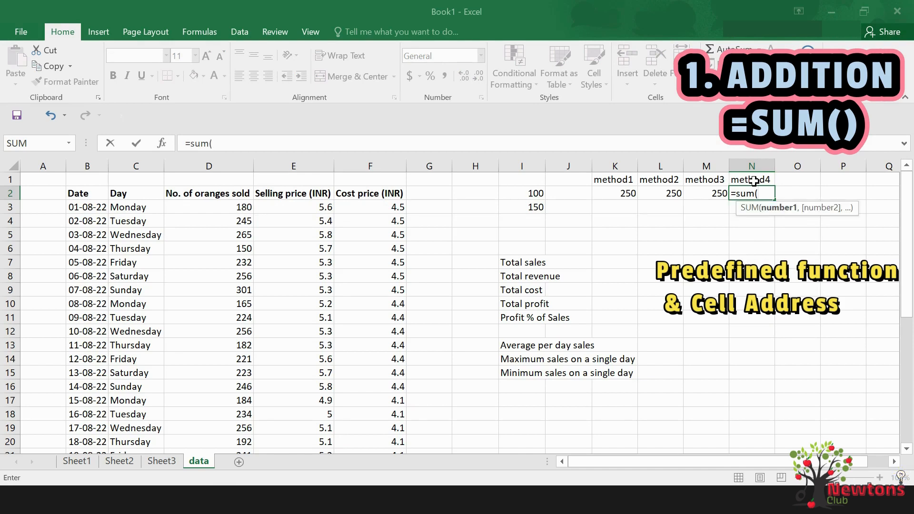
pyautogui.click(540, 193)
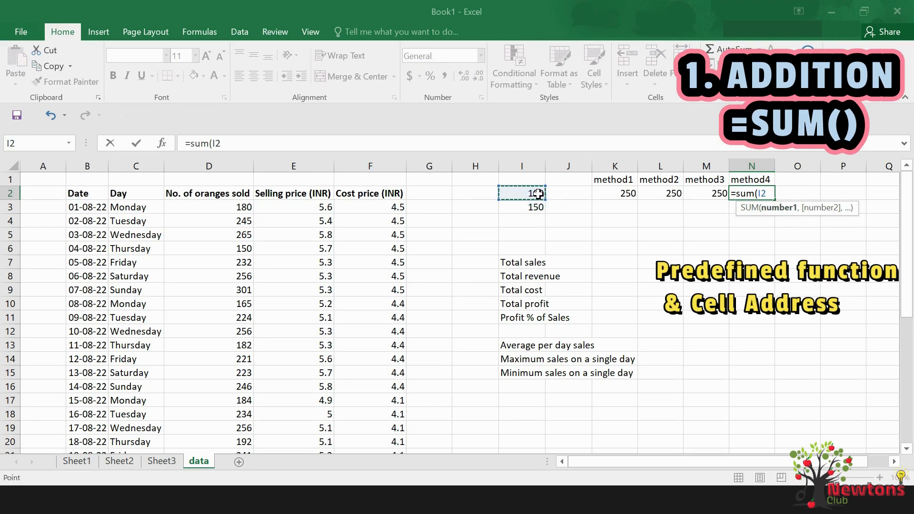
pyautogui.write(',')
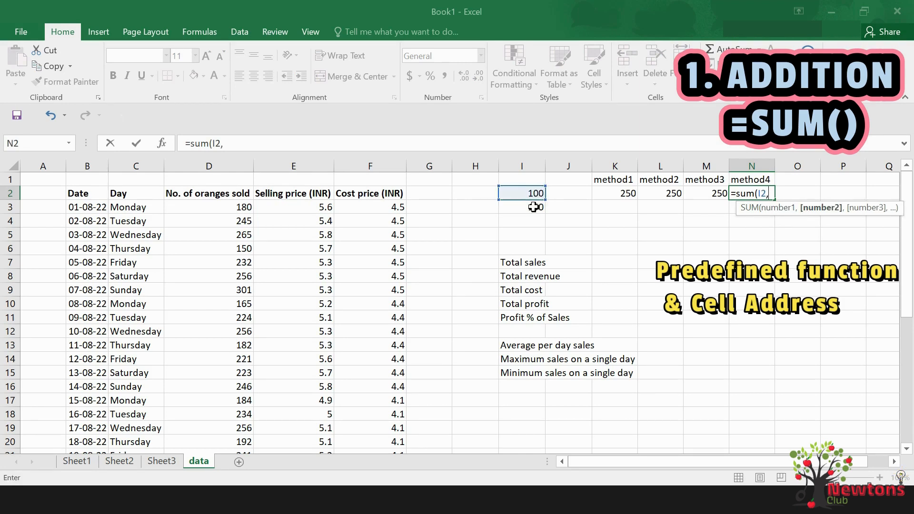
pyautogui.click(533, 207)
pyautogui.write(')')
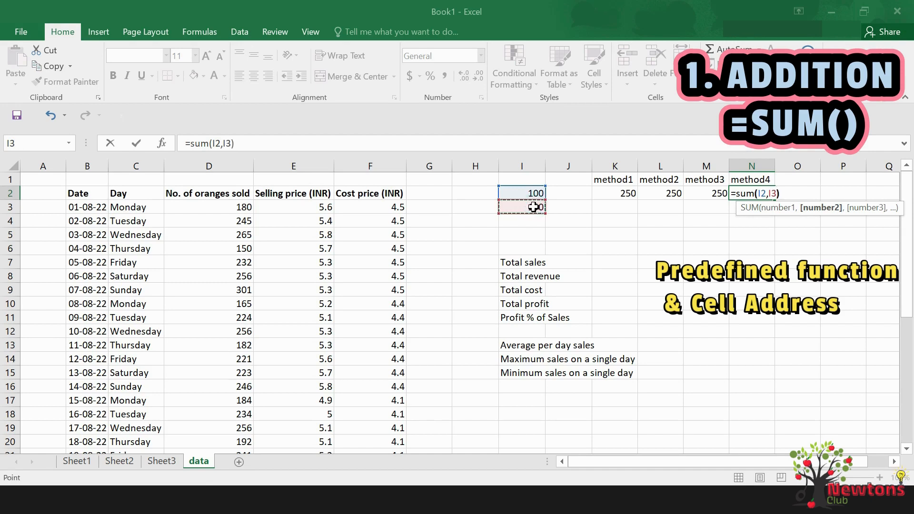
pyautogui.press('Return')
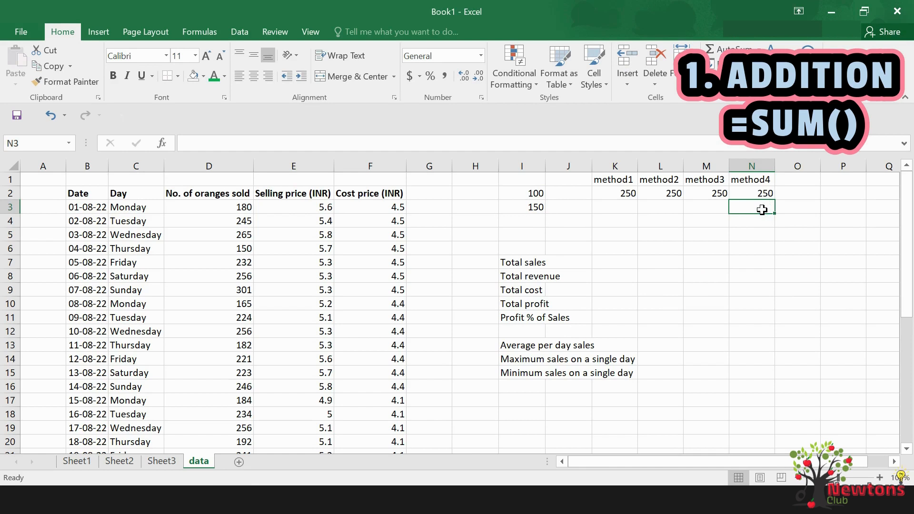
# Enter the heading method5 in cell O1
pyautogui.click(782, 178)
pyautogui.write('met')
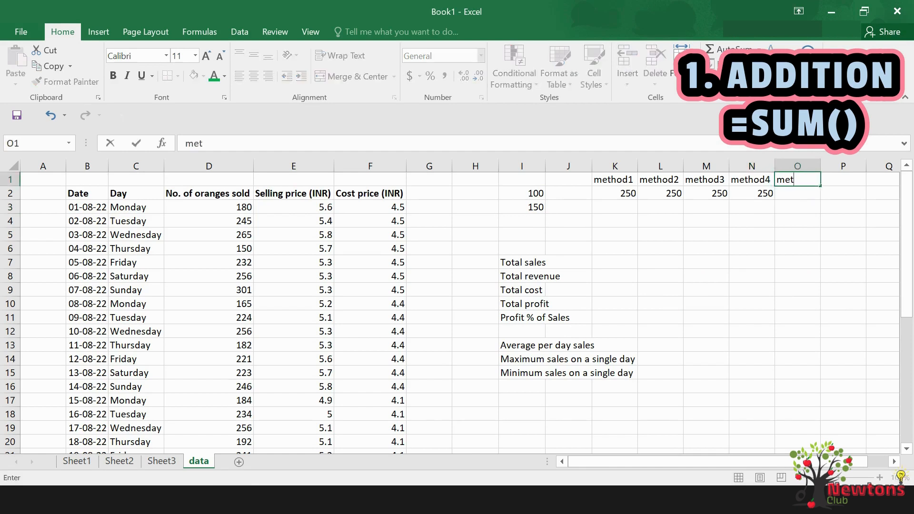
pyautogui.write('hod5')
pyautogui.press('Return')
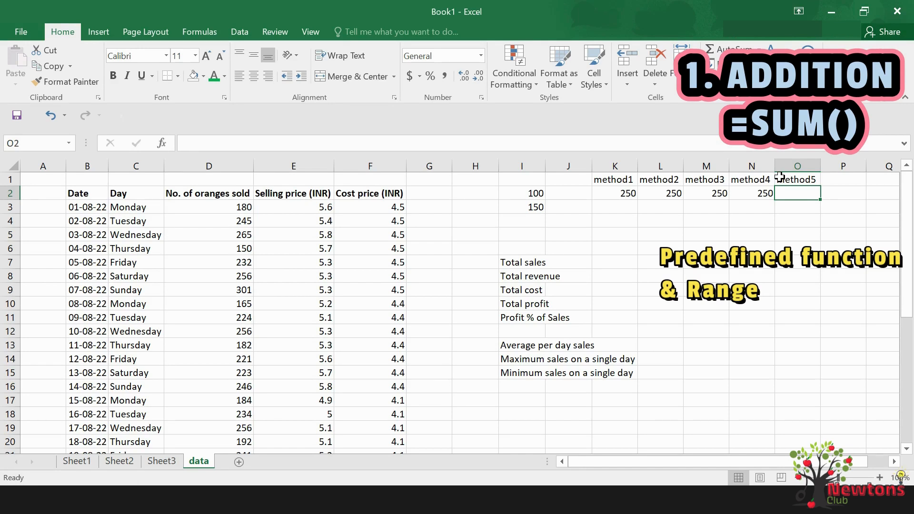
# Add the two sample numbers in O2 using the SUM function over the range I2:I3
pyautogui.write('=su')
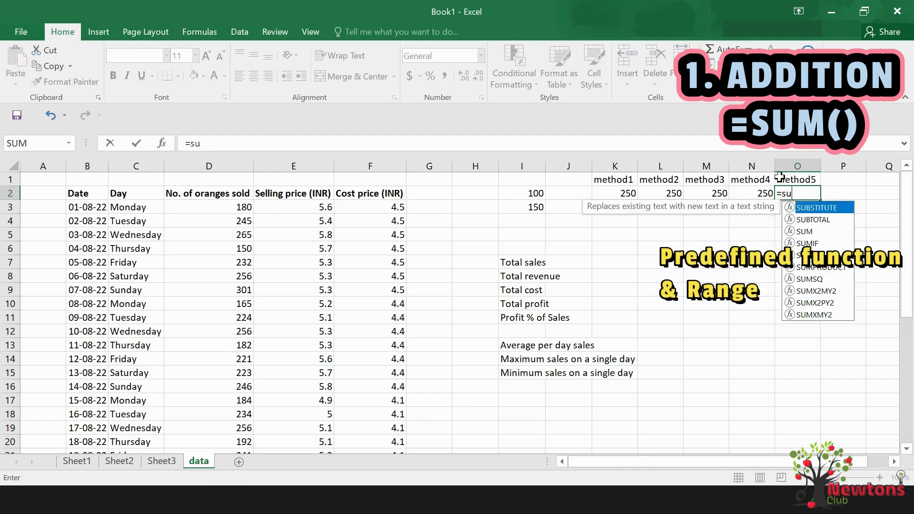
pyautogui.write('m(')
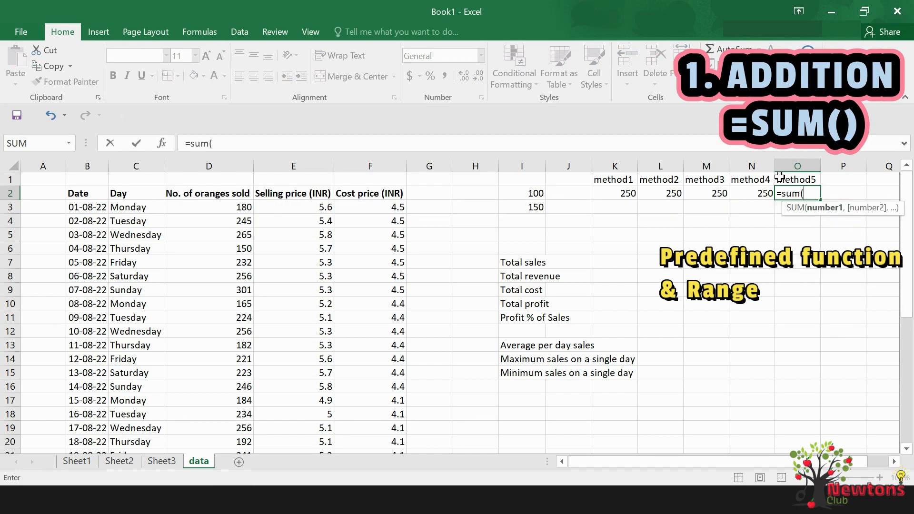
pyautogui.moveTo(534, 191); pyautogui.dragTo(534, 205)
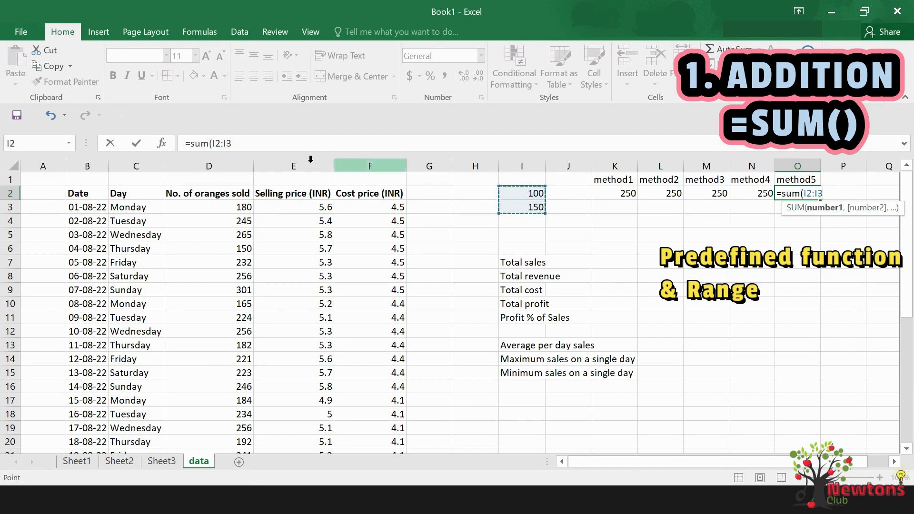
pyautogui.click(262, 142)
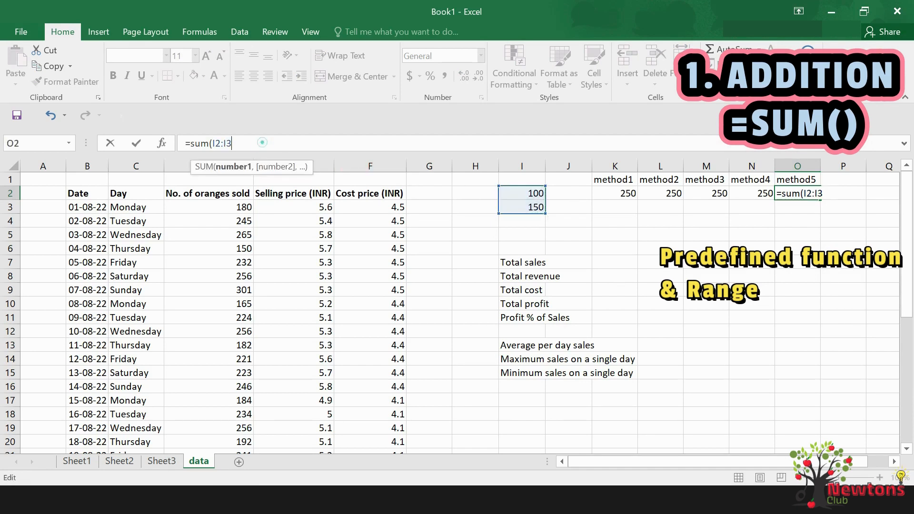
pyautogui.write(')')
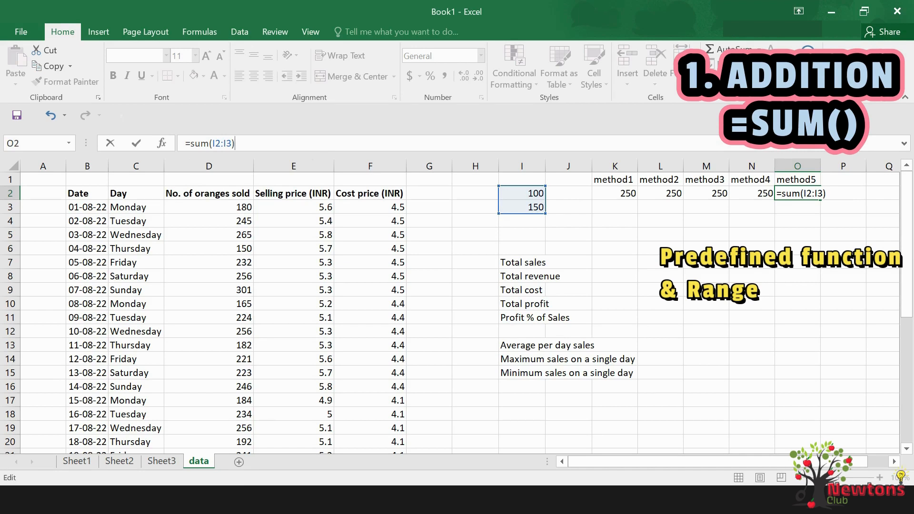
pyautogui.press('Return')
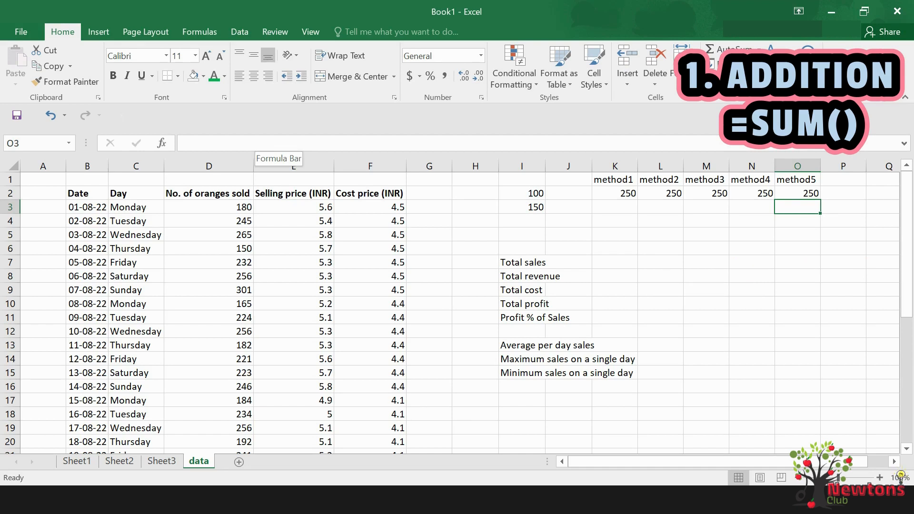
# Calculate total sales in H7 by summing the number of oranges sold over the range D3:D33
pyautogui.click(482, 261)
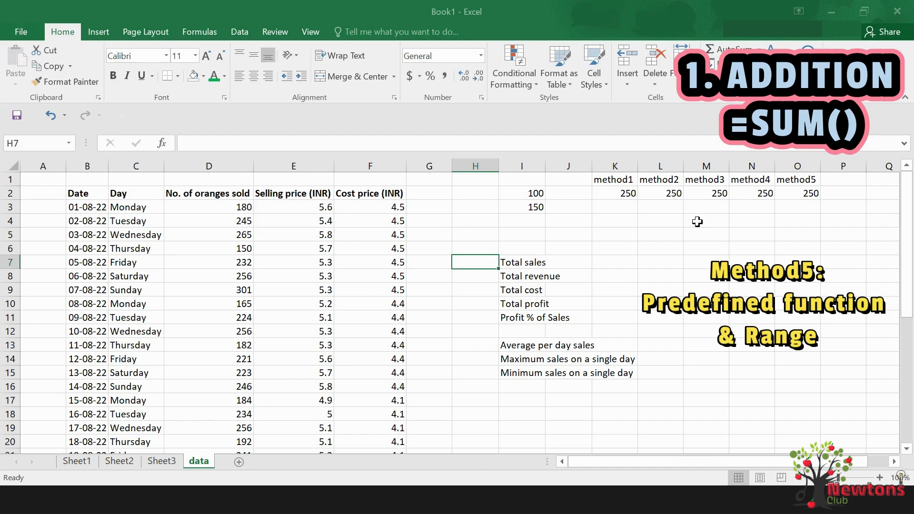
pyautogui.write('=sum')
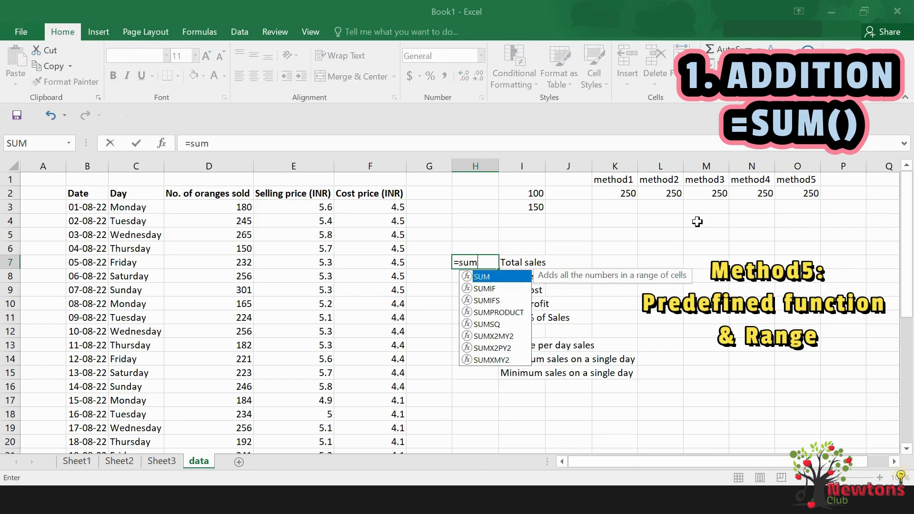
pyautogui.write('(')
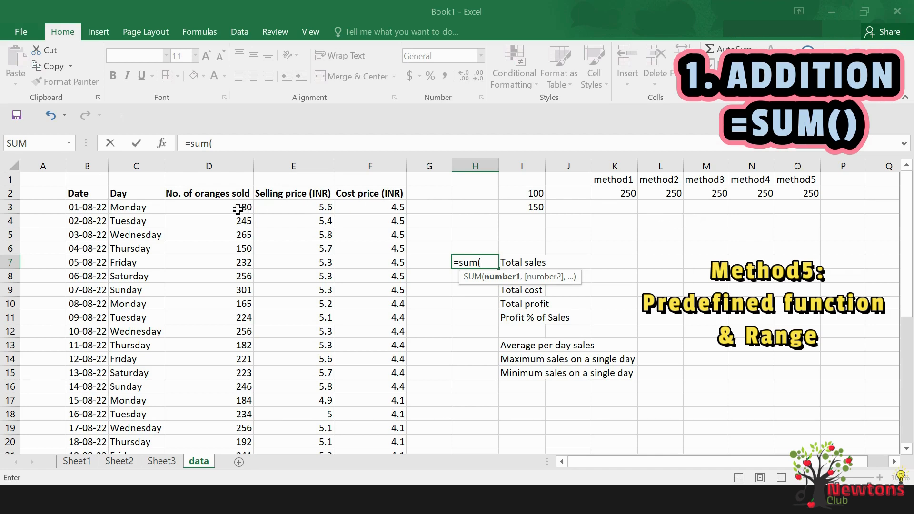
pyautogui.moveTo(238, 209); pyautogui.dragTo(224, 426)
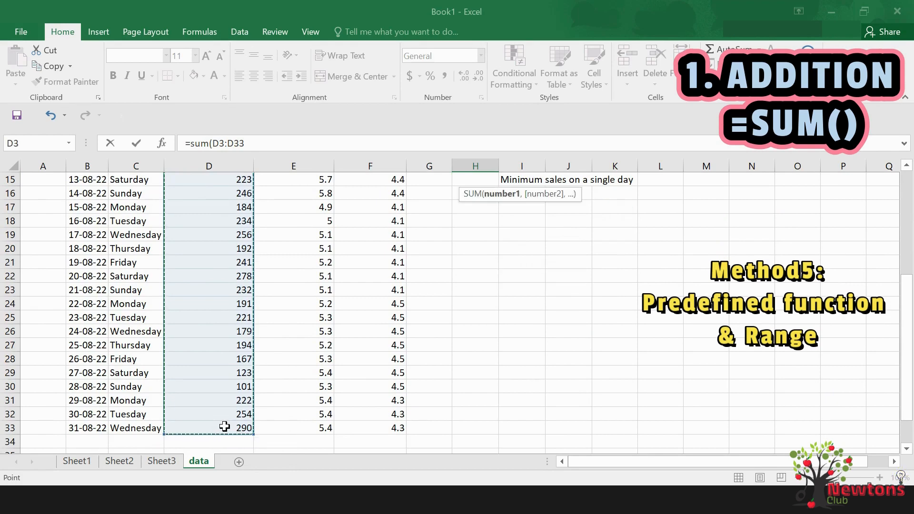
pyautogui.write(')')
pyautogui.press('Return')
pyautogui.press('Return')
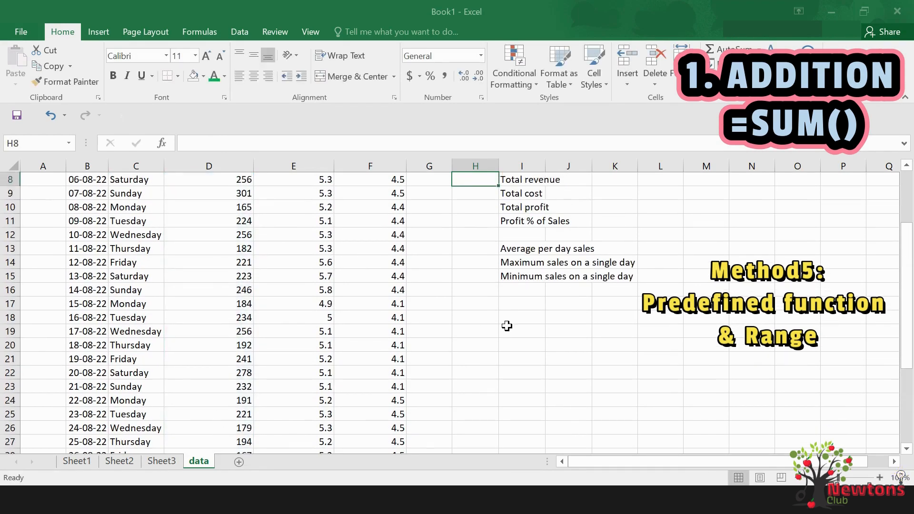
pyautogui.click(483, 248)
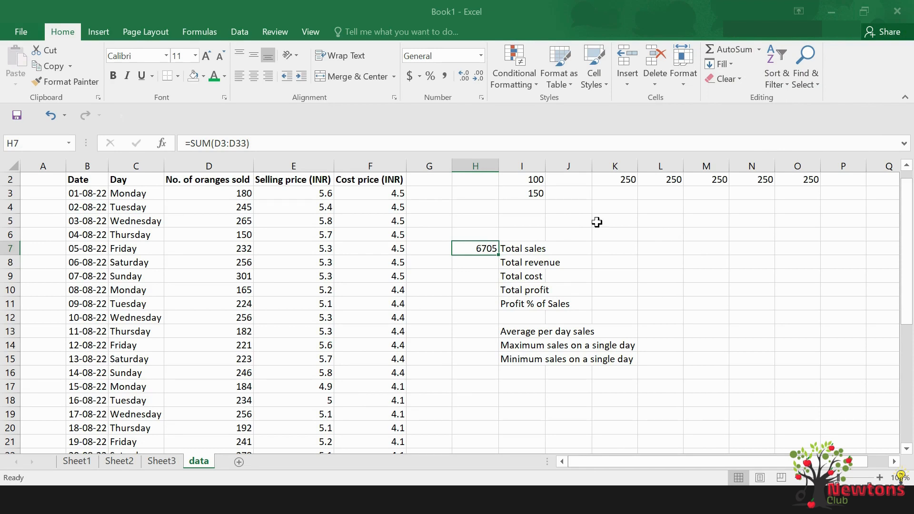
# Add the column heading Revenue in cell G2, beside the cost price heading
pyautogui.click(440, 181)
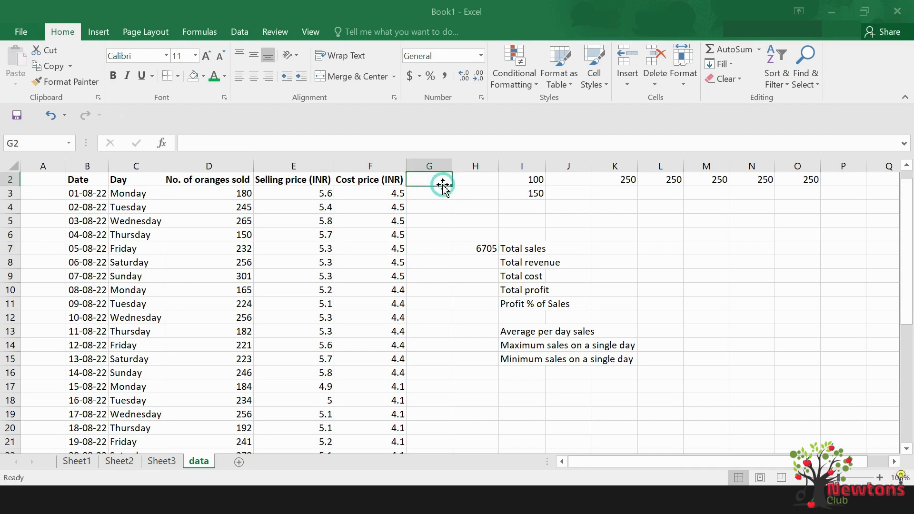
pyautogui.write('Revenue')
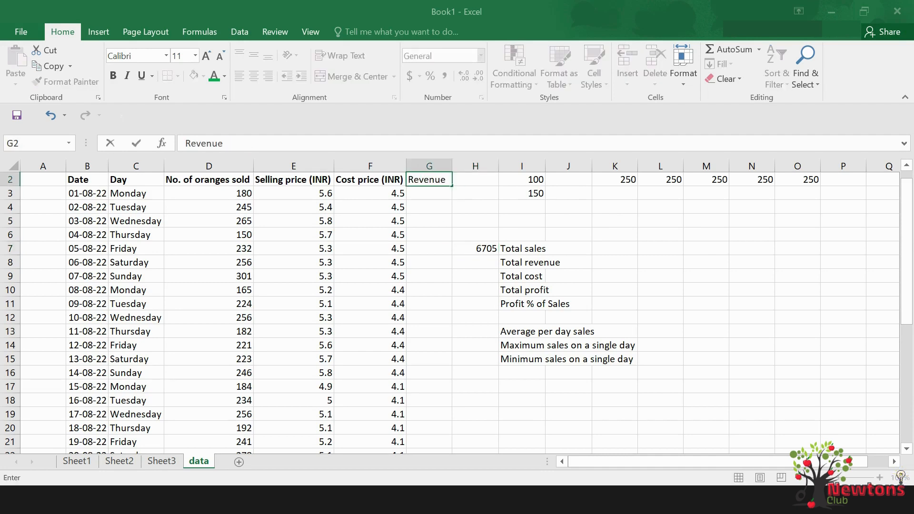
pyautogui.press('Return')
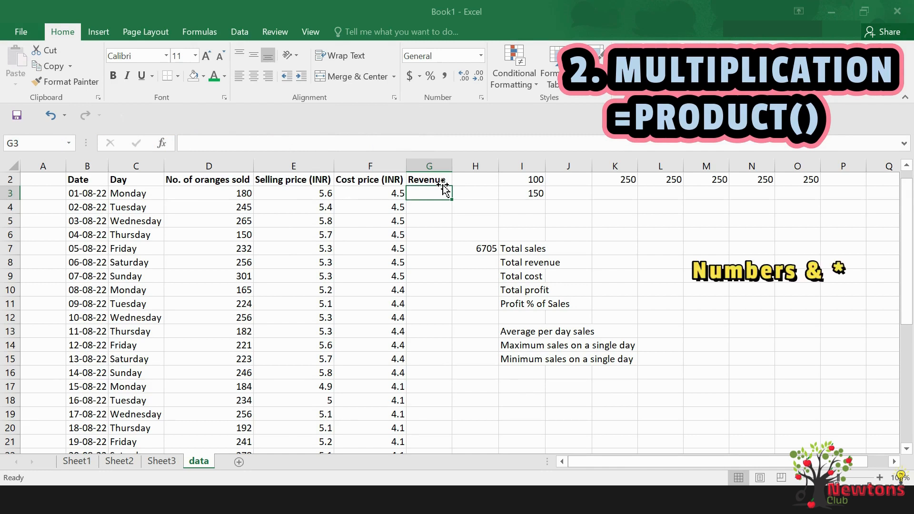
# Calculate the first day's revenue in G3 with the plain numbers formula =180*5.6, and clear the cell again
pyautogui.write('=')
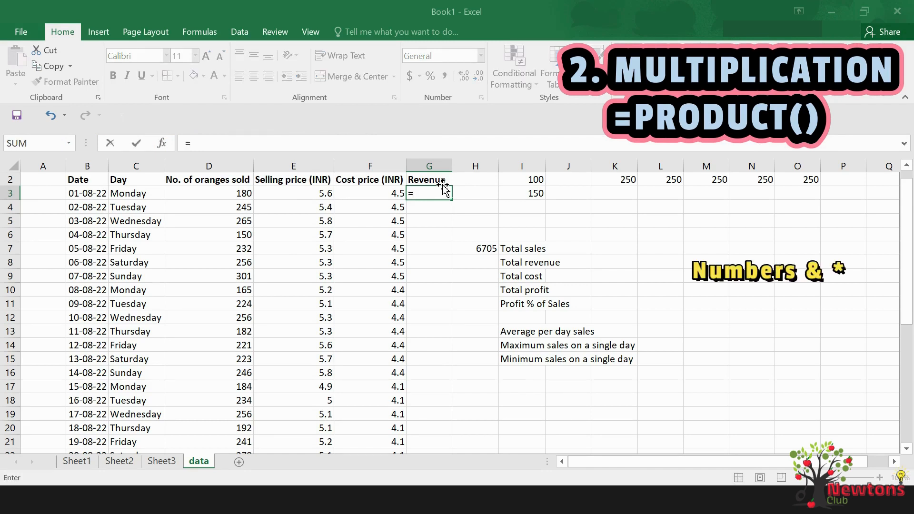
pyautogui.write('180*5.6')
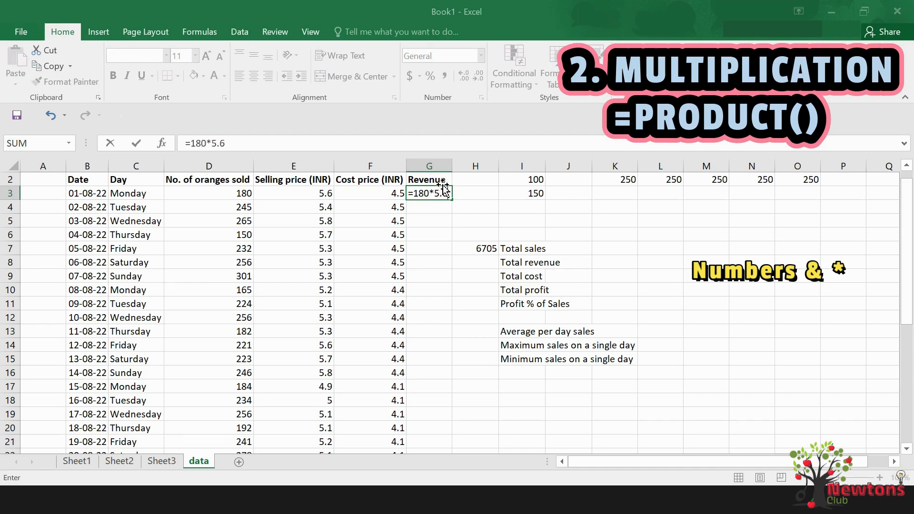
pyautogui.press('Return')
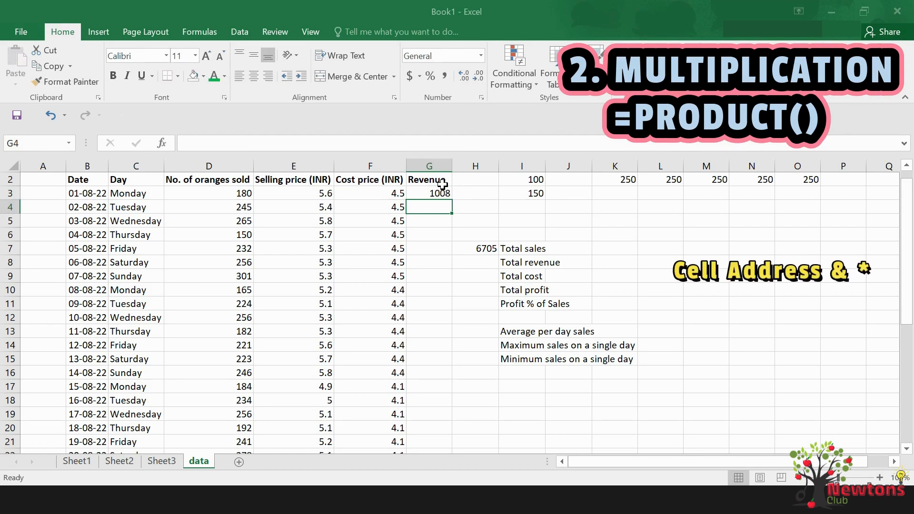
pyautogui.click(443, 191)
pyautogui.press('Delete')
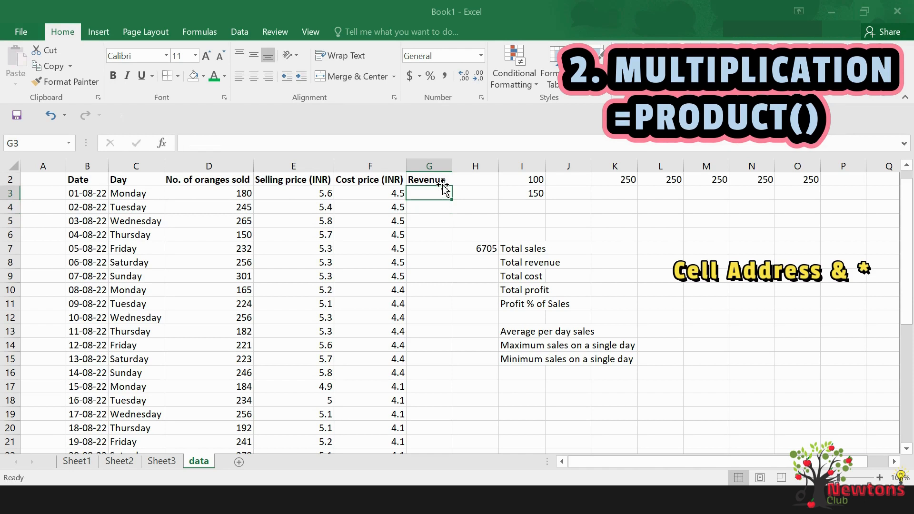
# Calculate the first day's revenue in G3 by cell reference with the formula =D3*E3
pyautogui.write('=')
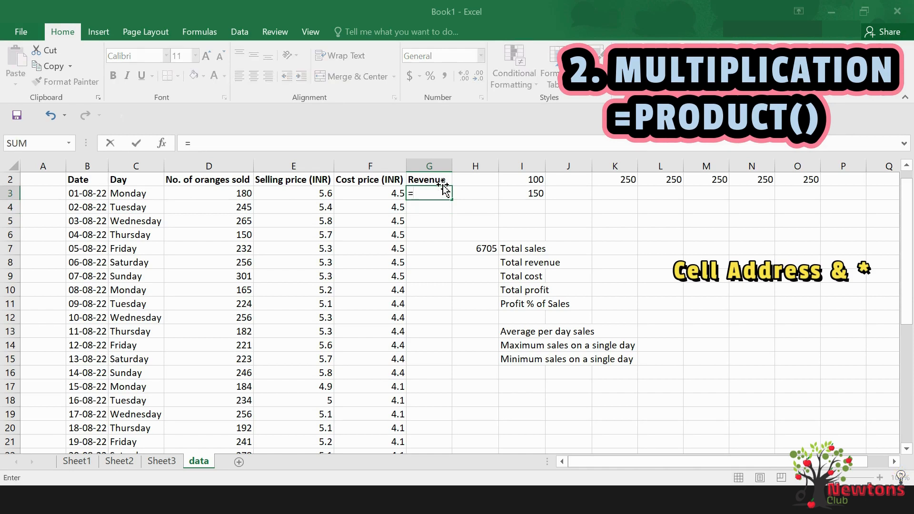
pyautogui.press('Left')
pyautogui.press('Left')
pyautogui.press('Left')
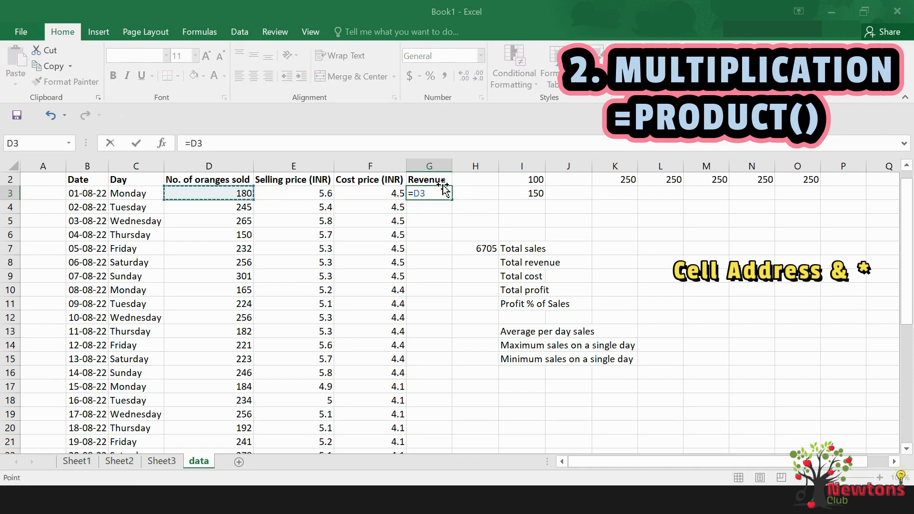
pyautogui.write('*')
pyautogui.press('Left')
pyautogui.press('Left')
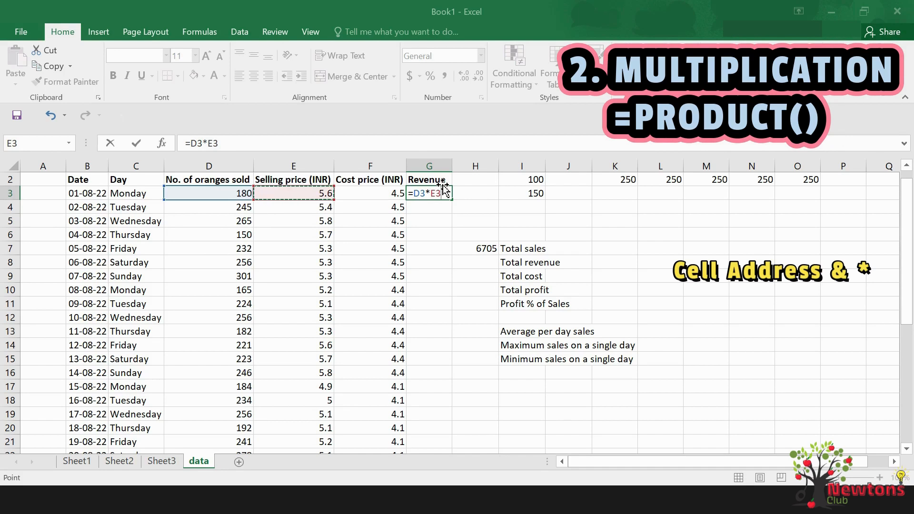
pyautogui.press('Return')
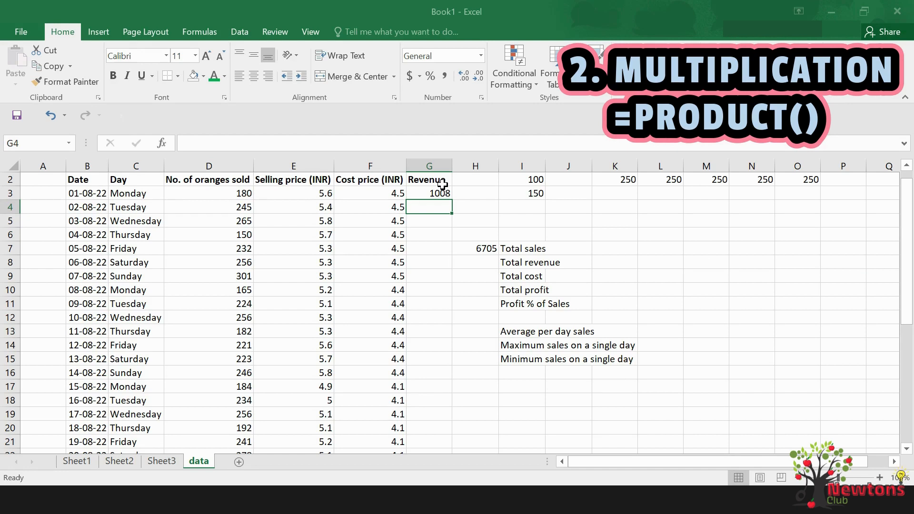
pyautogui.click(444, 190)
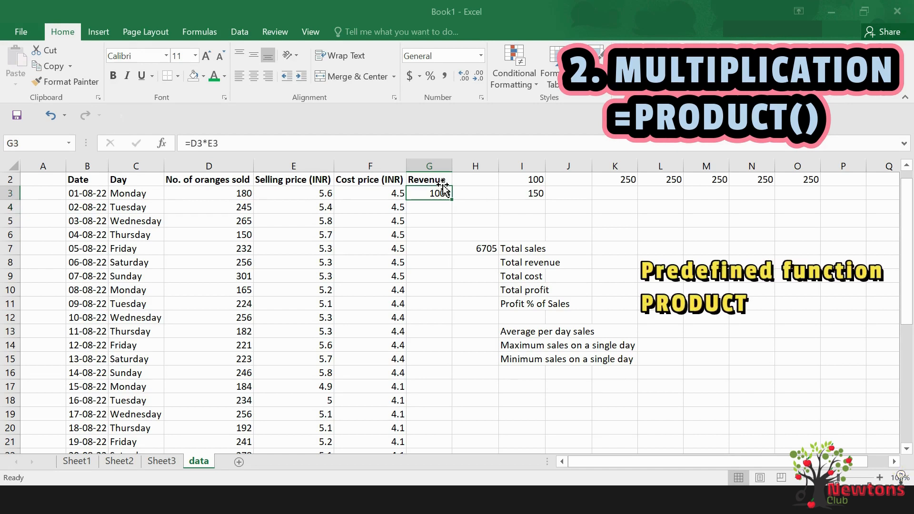
# Replace the first day's revenue formula in G3 with the predefined function =PRODUCT(D3,E3)
pyautogui.write('=pr')
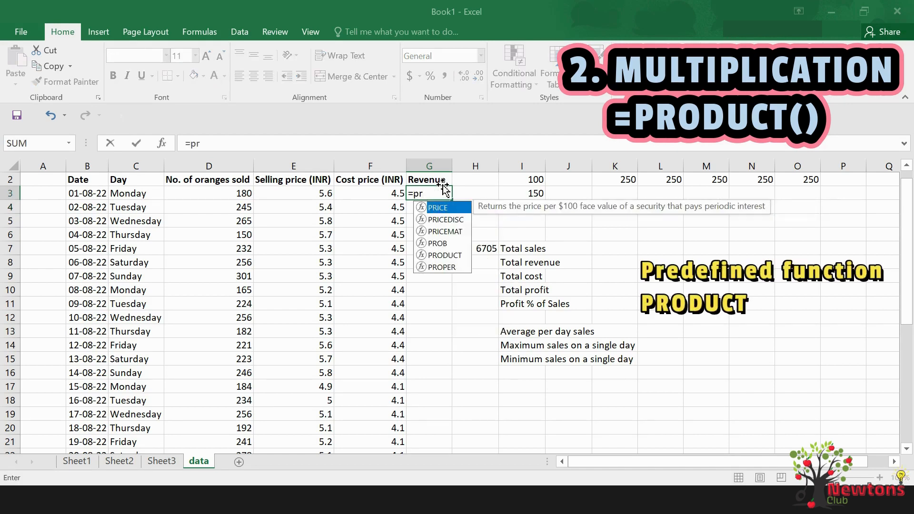
pyautogui.write('oduct')
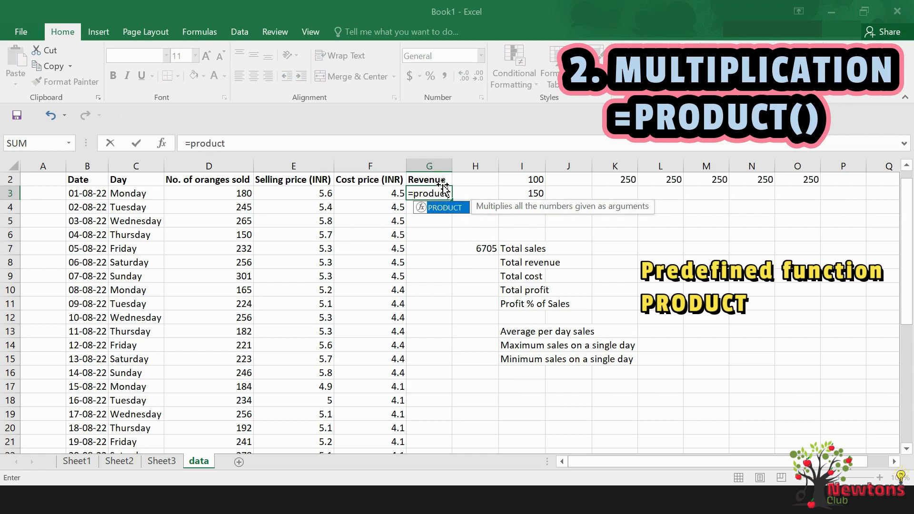
pyautogui.write('(')
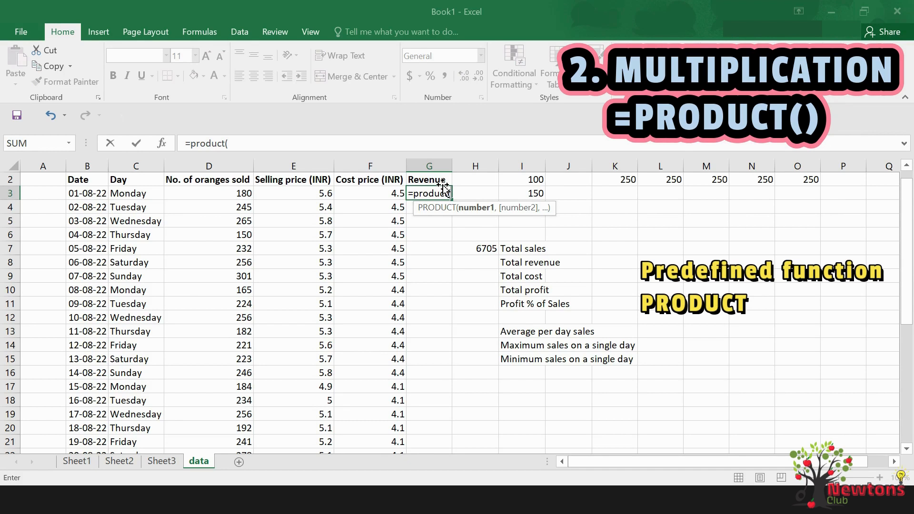
pyautogui.click(241, 194)
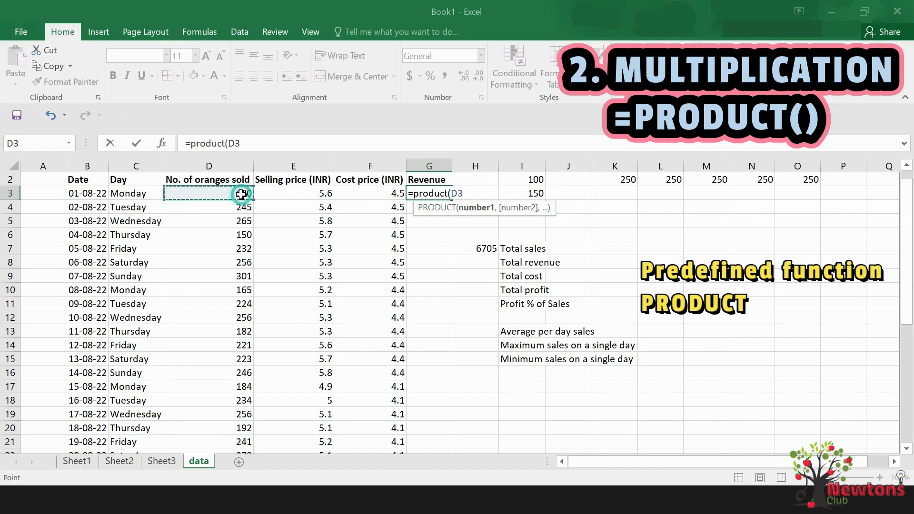
pyautogui.write(',')
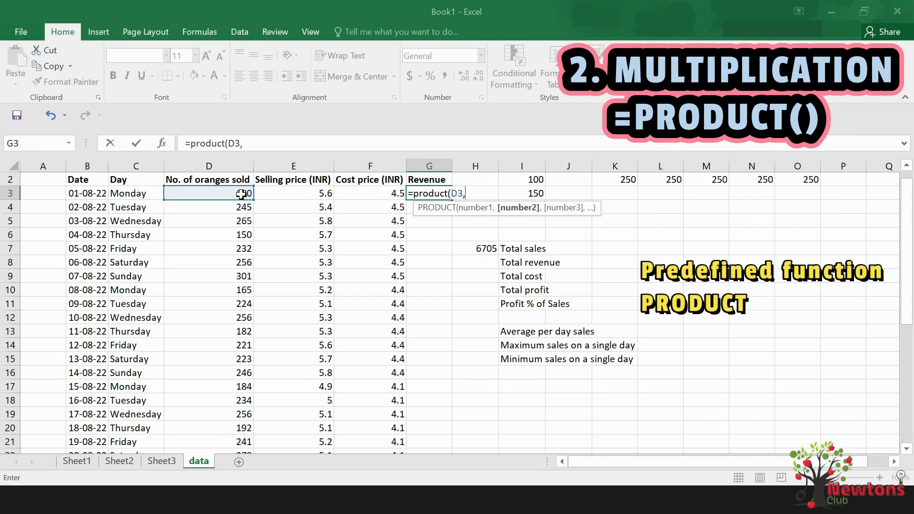
pyautogui.click(305, 193)
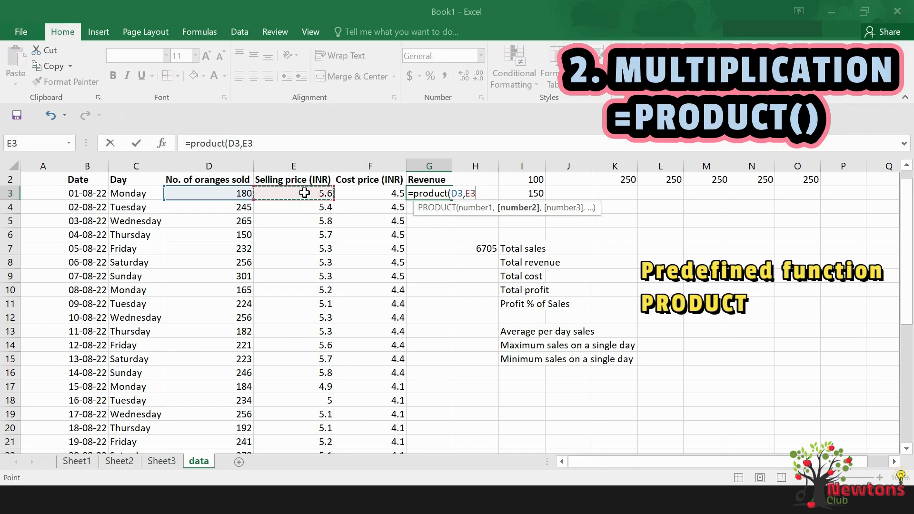
pyautogui.write(')')
pyautogui.press('Return')
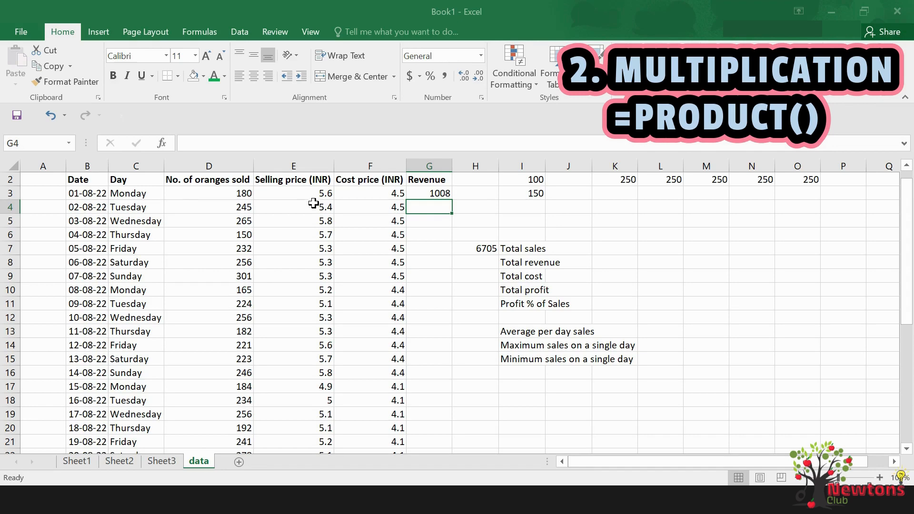
# Calculate the second day's revenue in G4 with the formula =PRODUCT(D4*E4)
pyautogui.scroll(-5, 342, 263)
pyautogui.scroll(5, 342, 263)
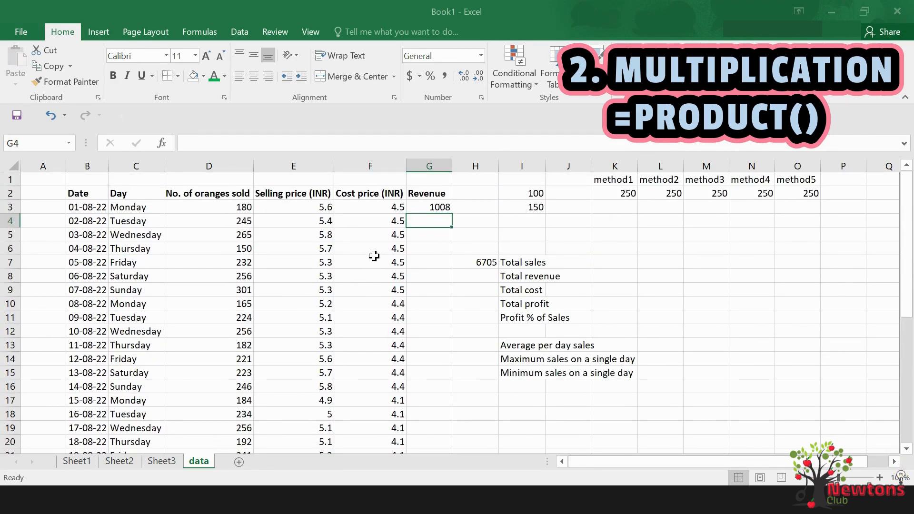
pyautogui.write('=prod')
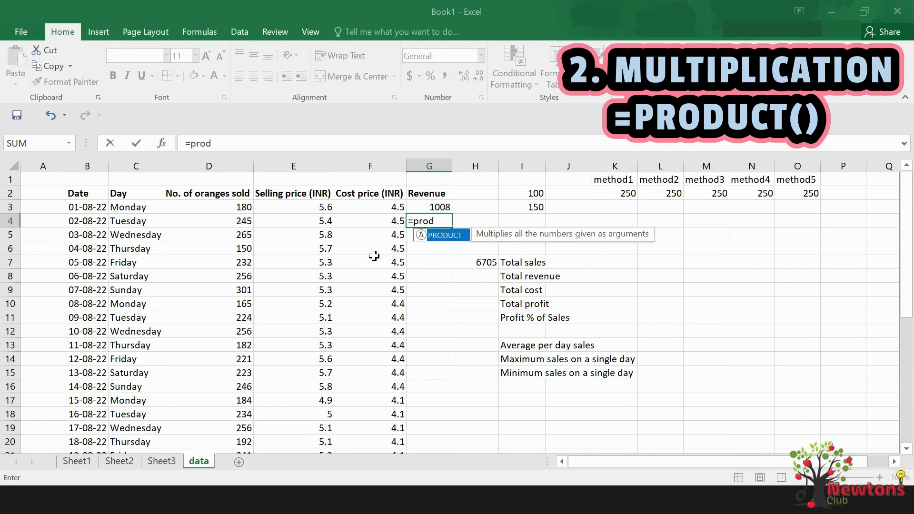
pyautogui.write('uct(')
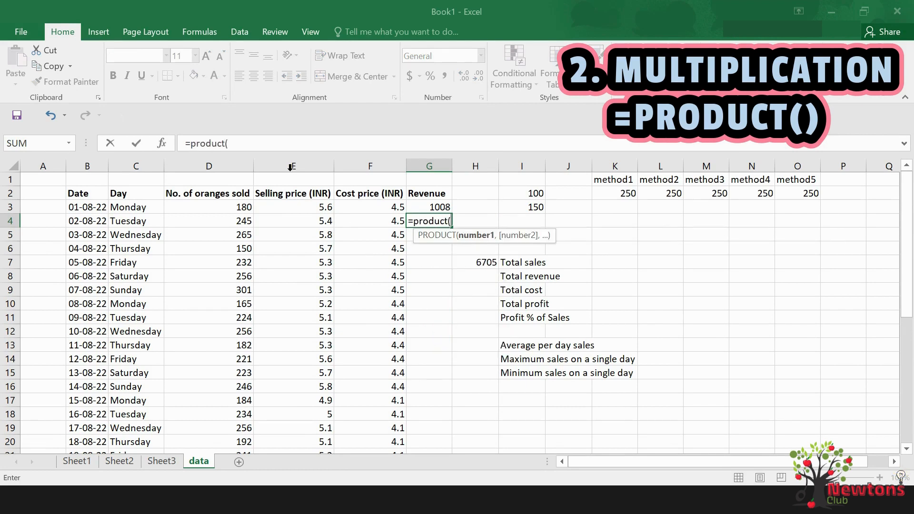
pyautogui.click(223, 222)
pyautogui.write('*')
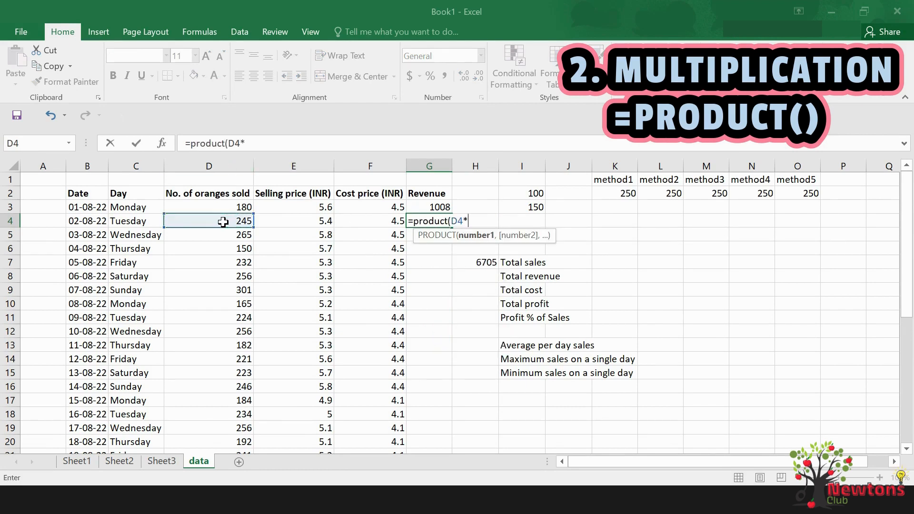
pyautogui.click(291, 223)
pyautogui.write(')')
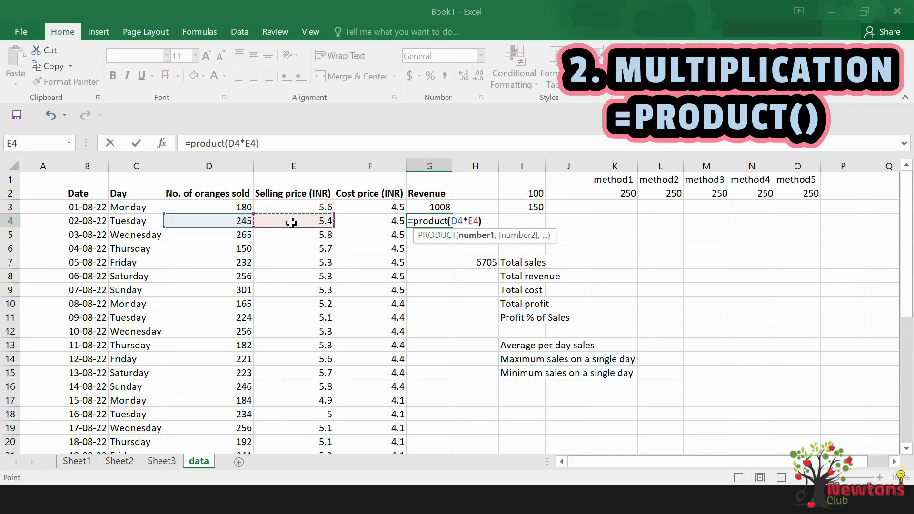
pyautogui.press('Return')
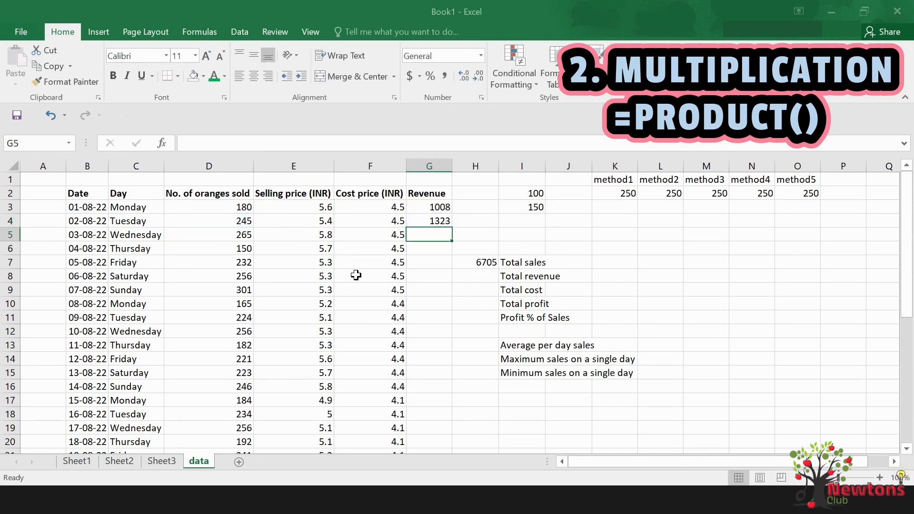
# Fill the revenue formula from G4 down to G33 for all remaining days
pyautogui.scroll(-6, 356, 269)
pyautogui.scroll(6, 356, 276)
pyautogui.click(442, 221)
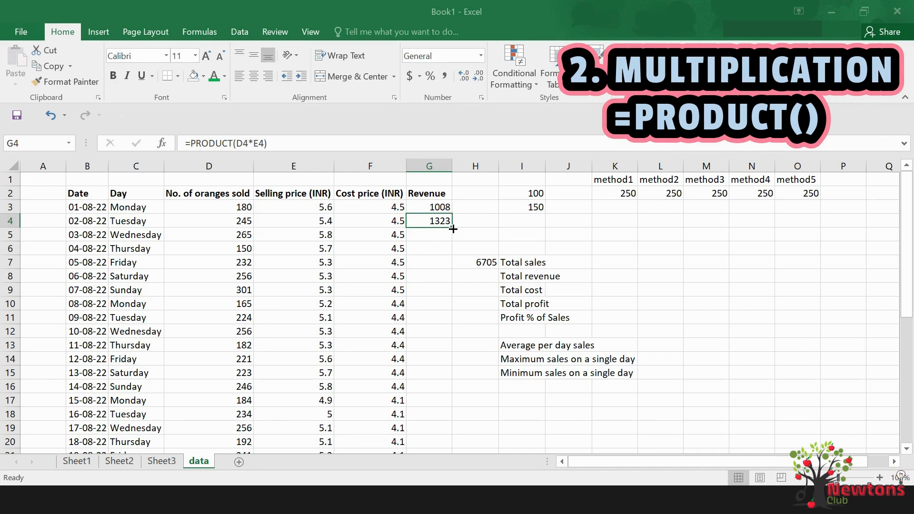
pyautogui.moveTo(452, 229); pyautogui.dragTo(452, 435)
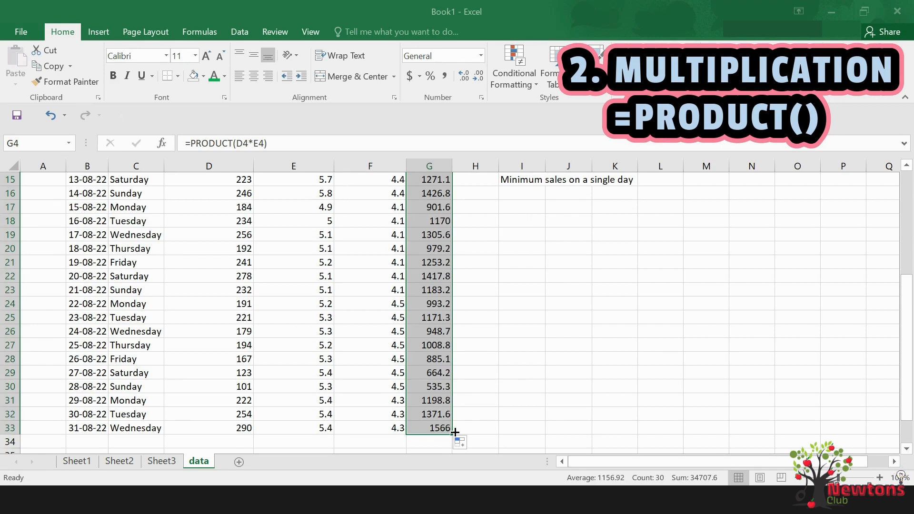
pyautogui.scroll(5, 452, 428)
pyautogui.press('Up')
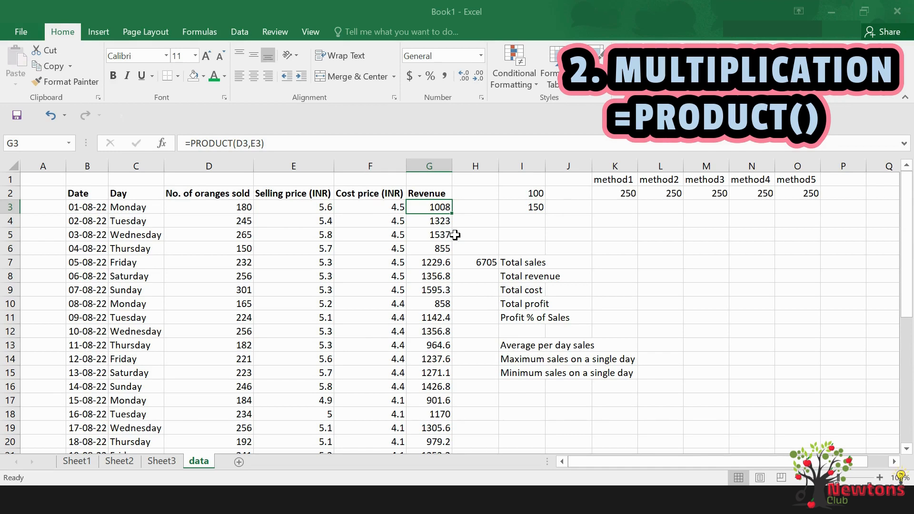
# Calculate total revenue in H8 by summing the revenue range G3:G33
pyautogui.click(479, 274)
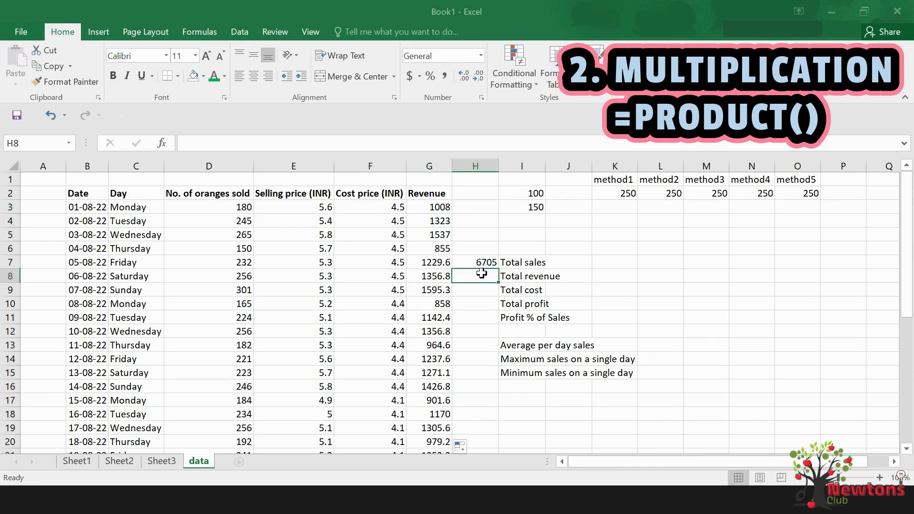
pyautogui.write('=')
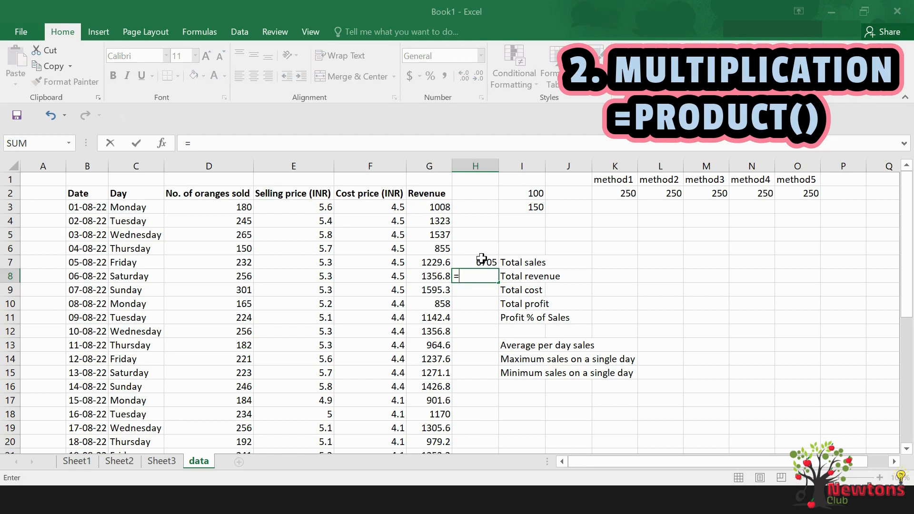
pyautogui.write('sum')
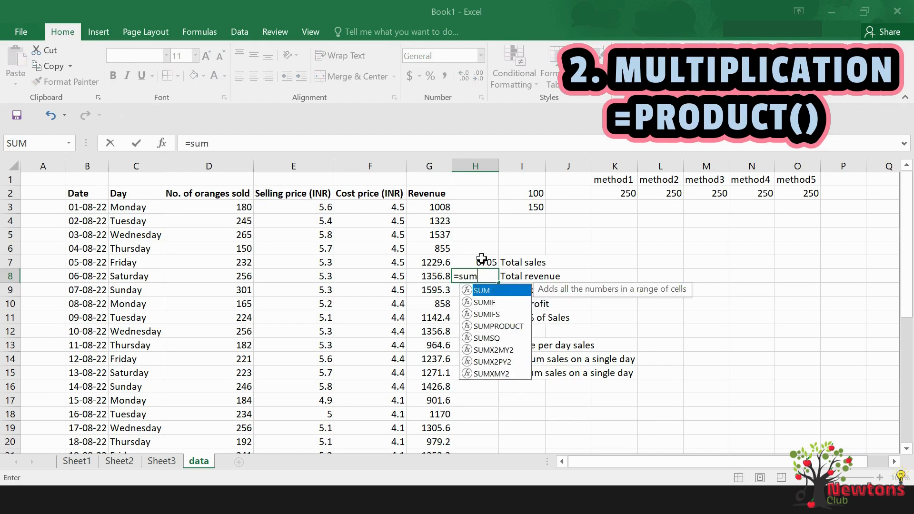
pyautogui.write('(')
pyautogui.moveTo(423, 206); pyautogui.dragTo(438, 396)
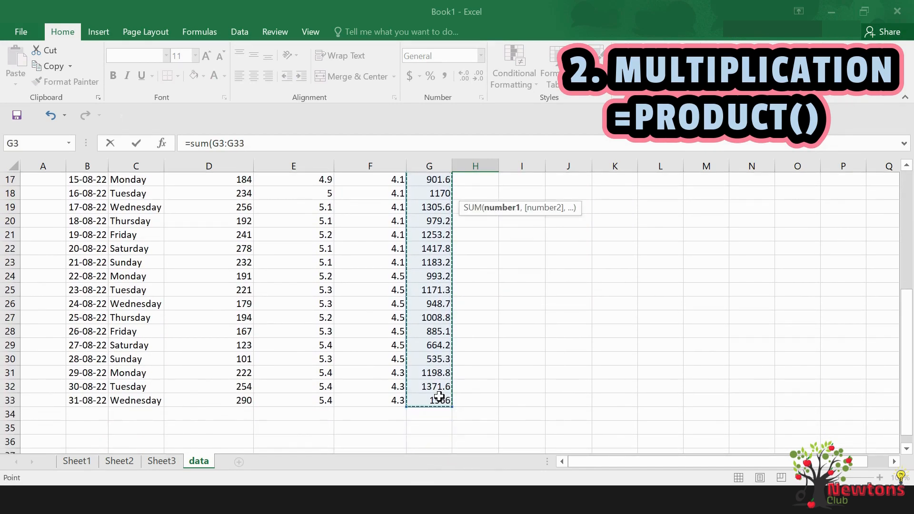
pyautogui.write(')')
pyautogui.press('Return')
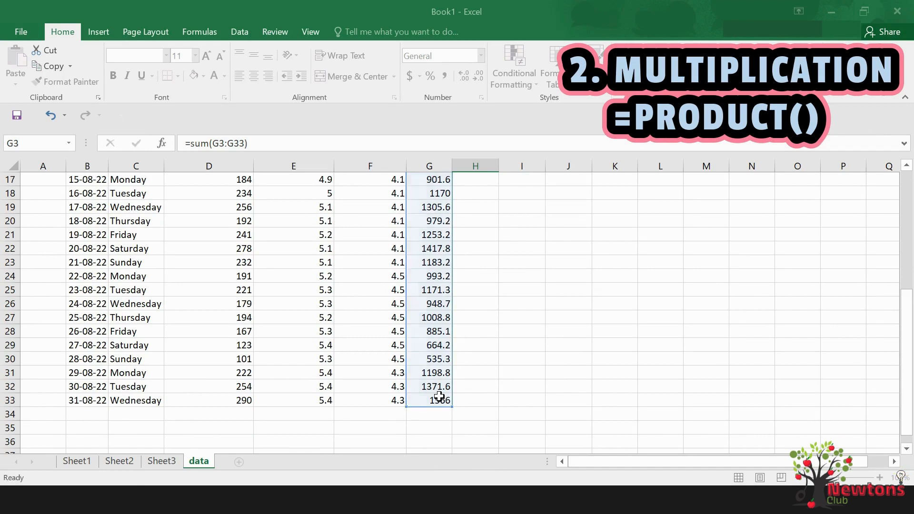
# Insert a new column directly after Revenue and add the heading Cost in H2
pyautogui.scroll(2, 475, 338)
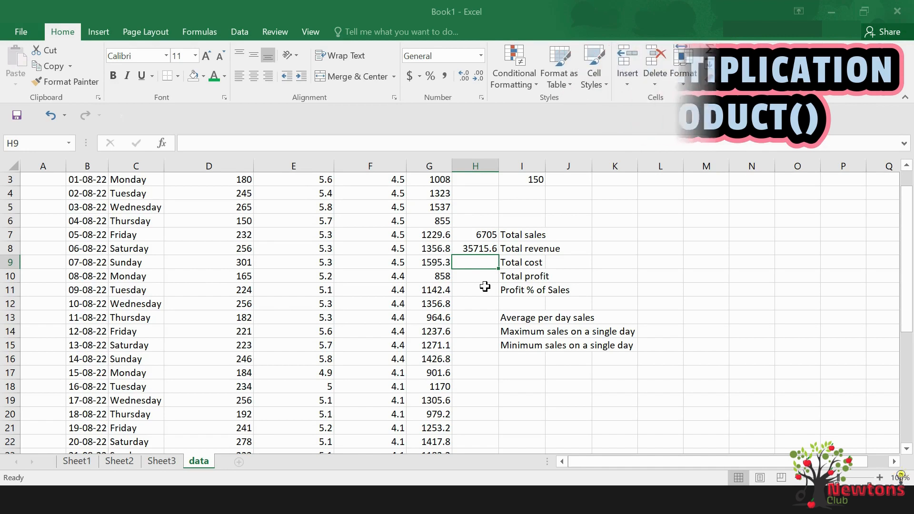
pyautogui.scroll(-1, 484, 286)
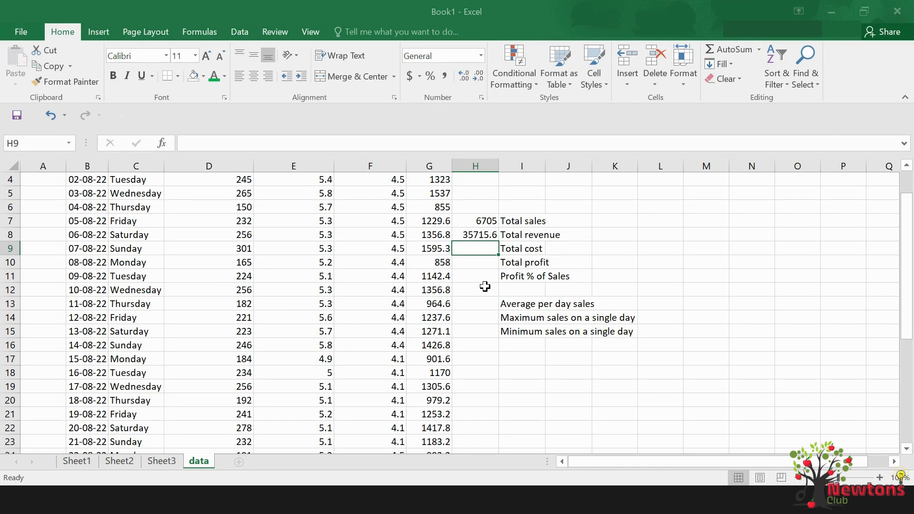
pyautogui.scroll(1, 485, 286)
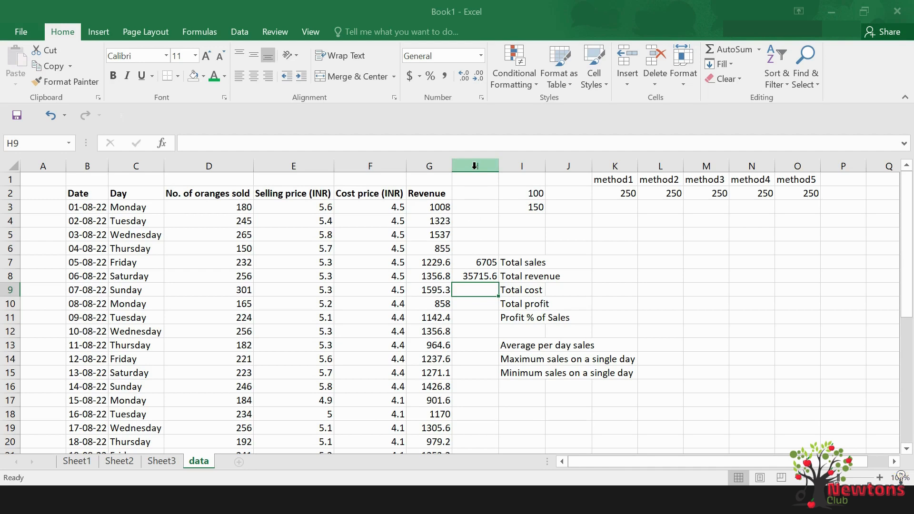
pyautogui.click(475, 165)
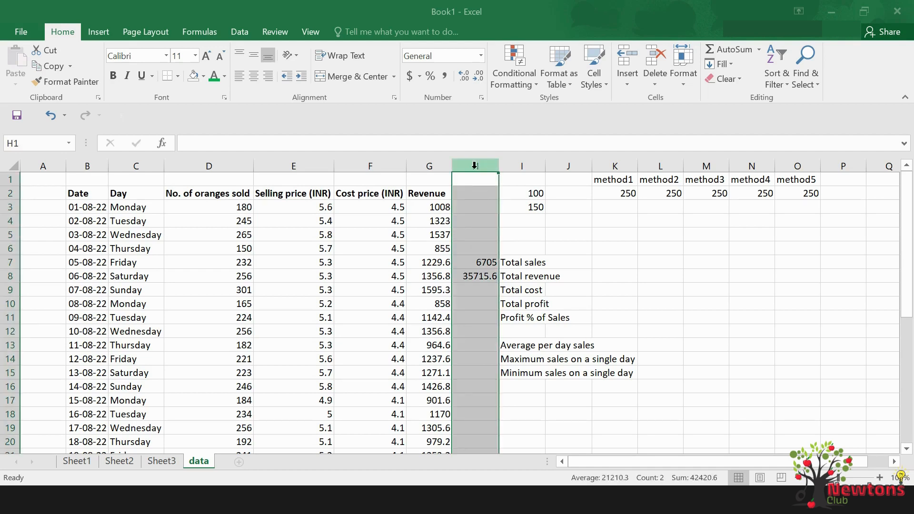
pyautogui.rightClick(475, 165)
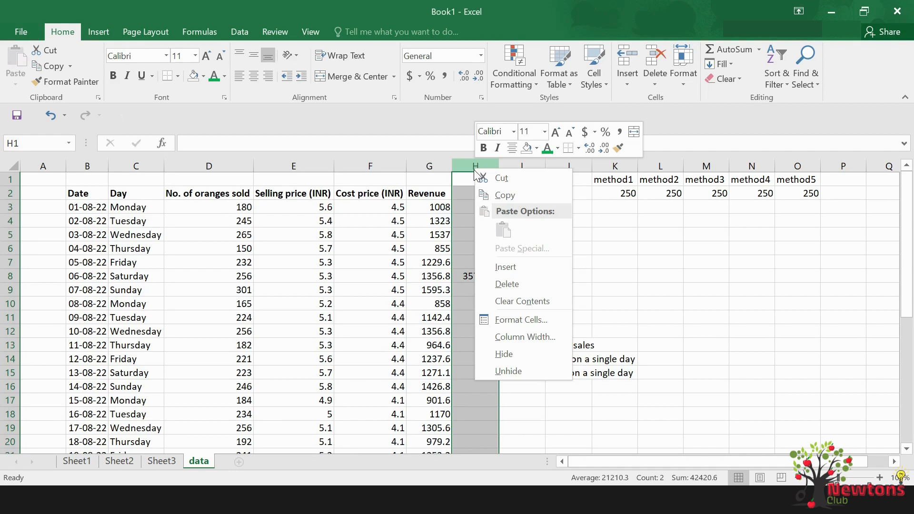
pyautogui.click(506, 269)
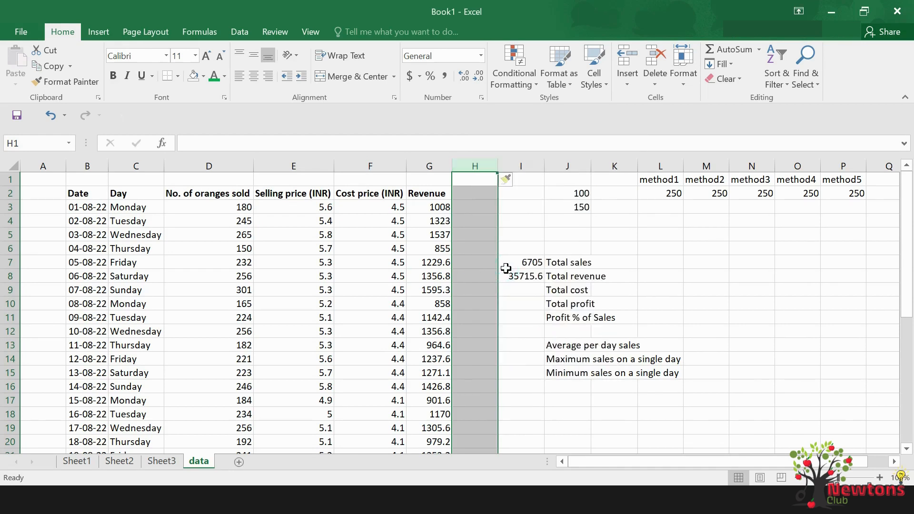
pyautogui.click(476, 192)
pyautogui.write('Cost')
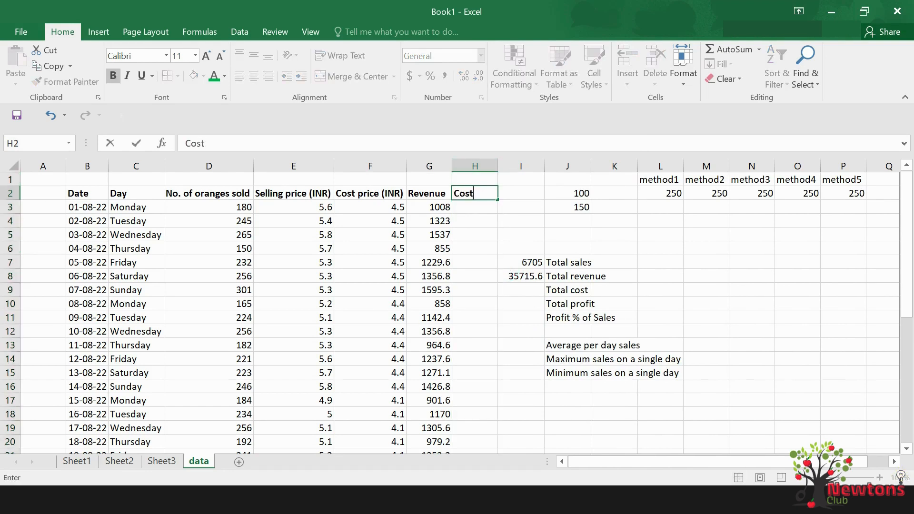
pyautogui.press('Return')
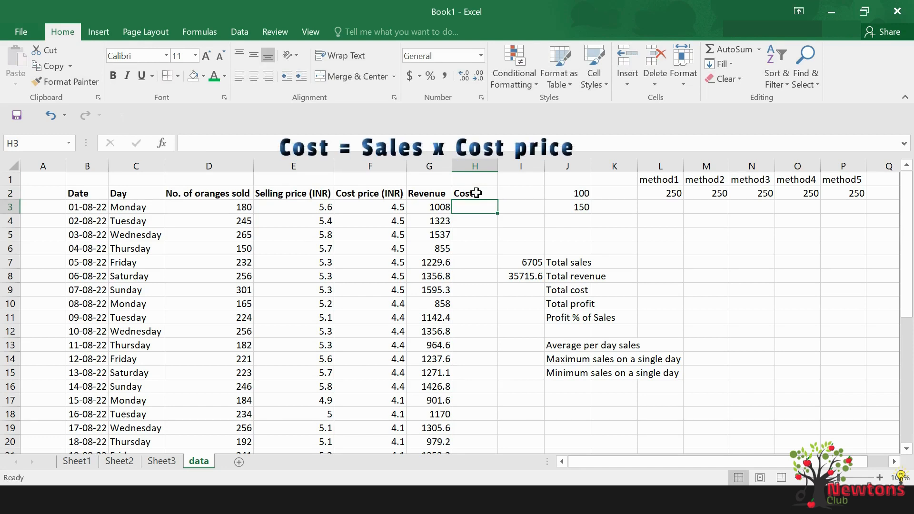
# Calculate the first day's cost in H3 from oranges sold and cost price with =PRODUCT(D3,F3)
pyautogui.write('=p')
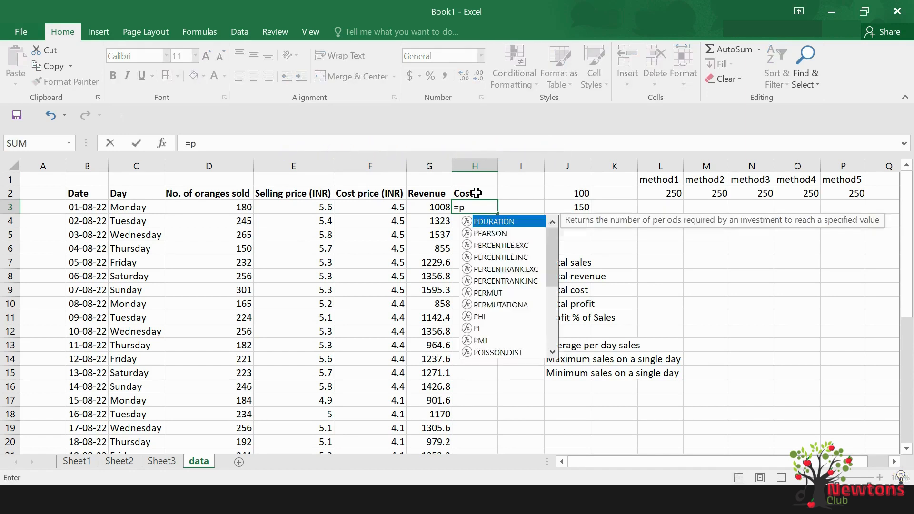
pyautogui.write('roduct(')
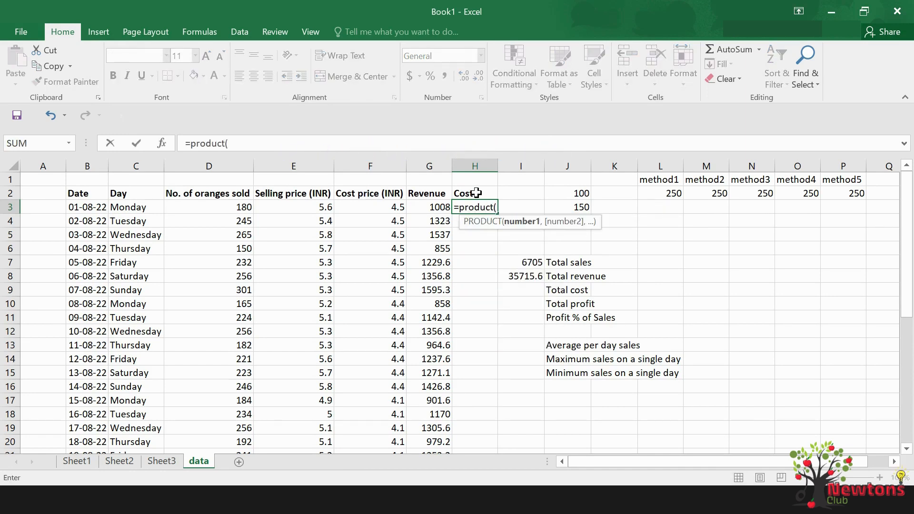
pyautogui.press('Left')
pyautogui.press('Left')
pyautogui.press('Left')
pyautogui.press('Left')
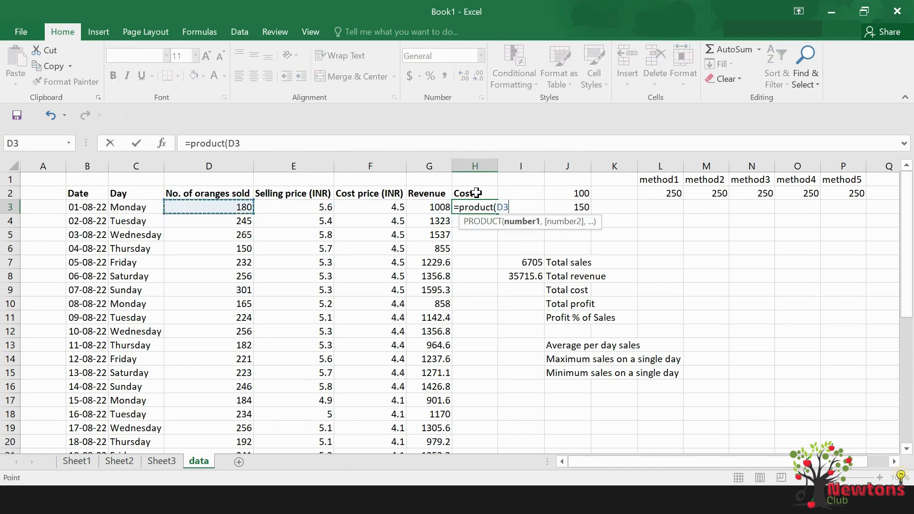
pyautogui.write(',')
pyautogui.press('Left')
pyautogui.press('Left')
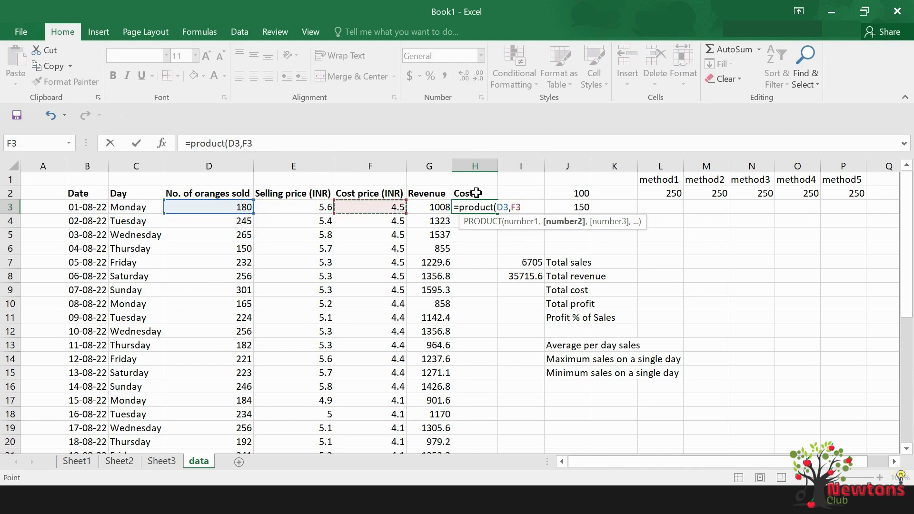
pyautogui.write(')')
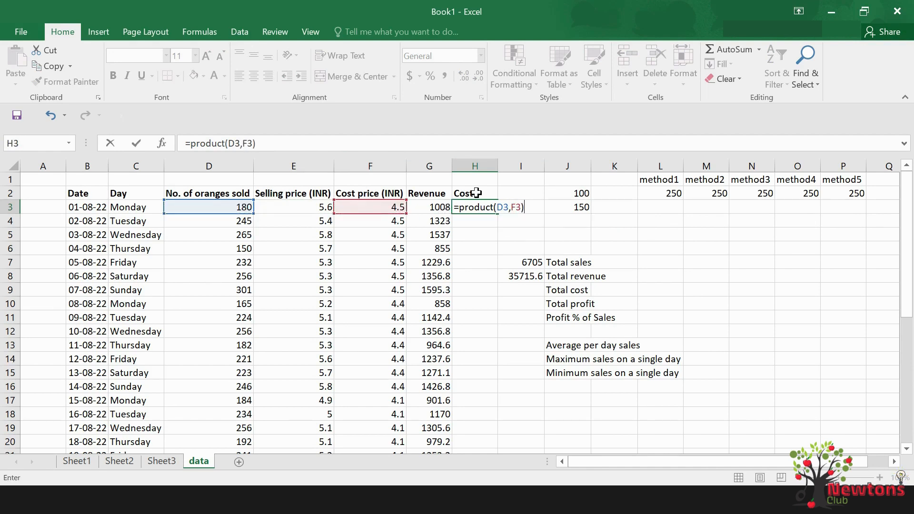
pyautogui.press('Return')
pyautogui.click(483, 205)
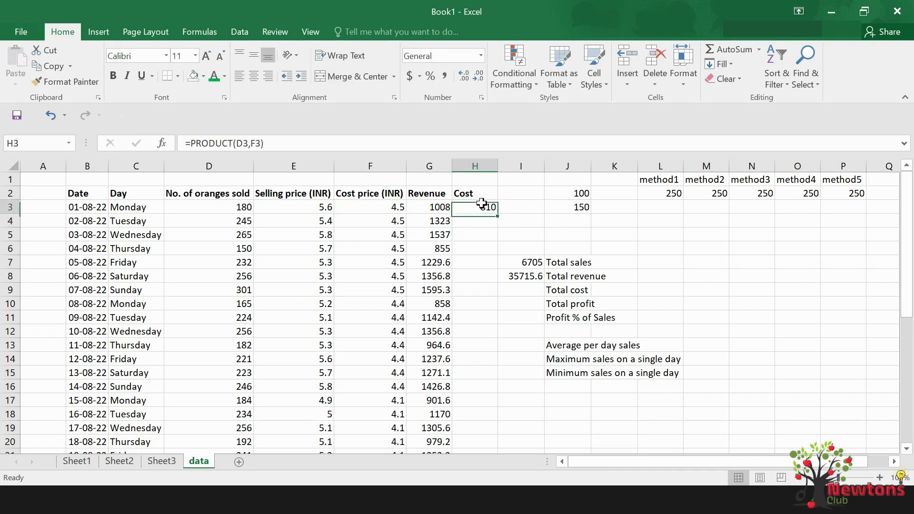
# Fill the cost formula from H3 down to H33 and calculate total cost in I9 with =SUM(H3:H33)
pyautogui.moveTo(499, 213); pyautogui.dragTo(491, 431)
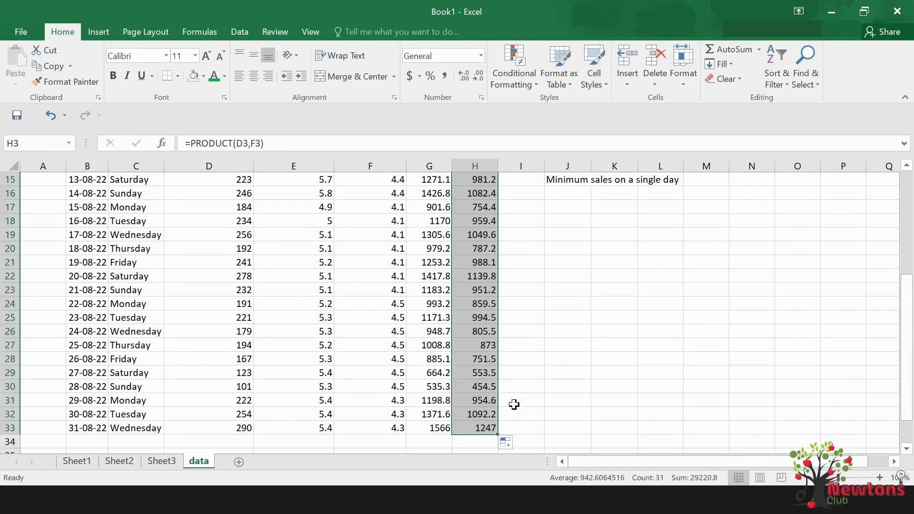
pyautogui.scroll(5, 513, 404)
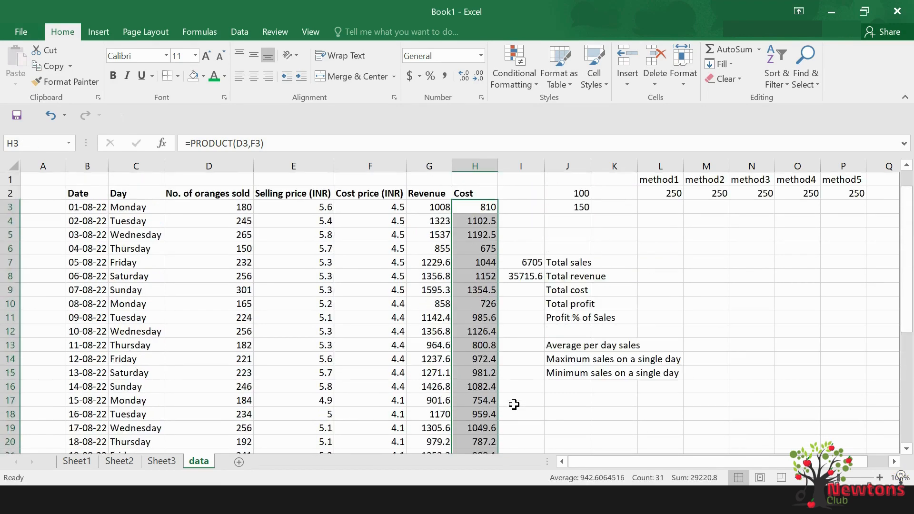
pyautogui.click(526, 285)
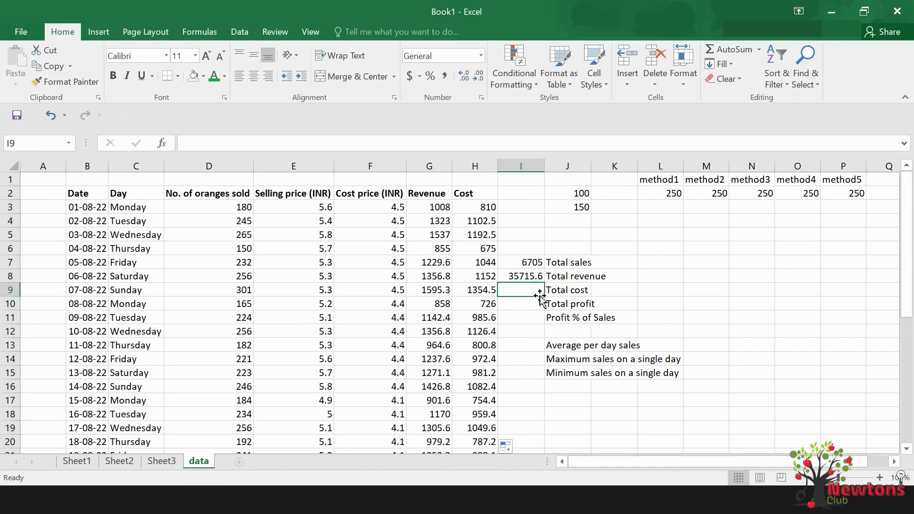
pyautogui.write('=sum(')
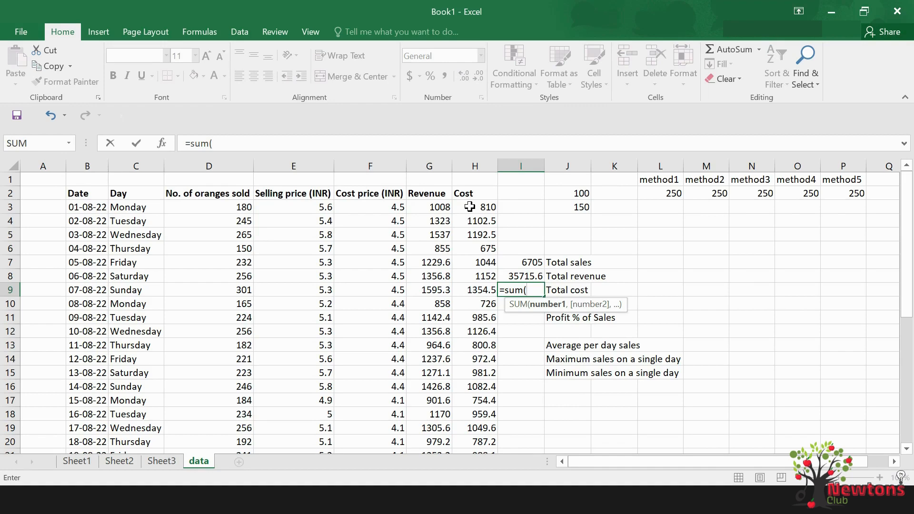
pyautogui.moveTo(471, 208); pyautogui.dragTo(479, 425)
pyautogui.write(')')
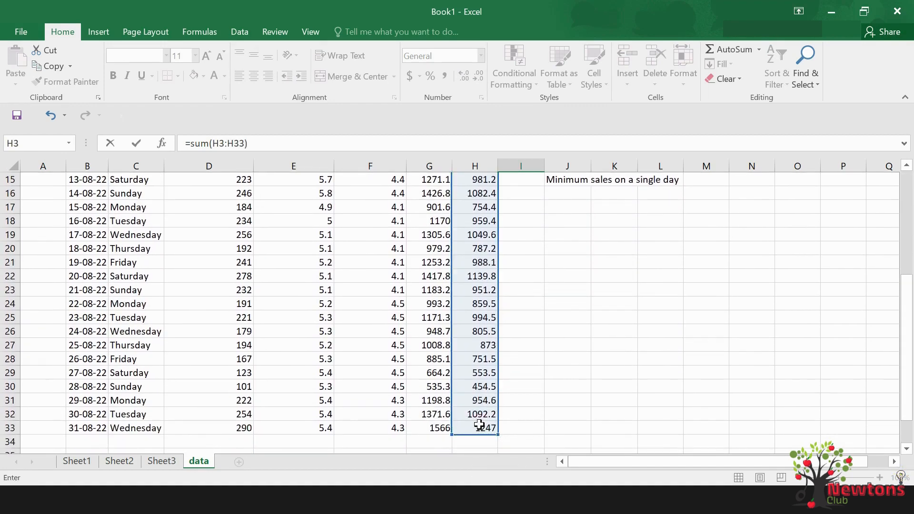
pyautogui.press('Return')
pyautogui.scroll(3, 571, 304)
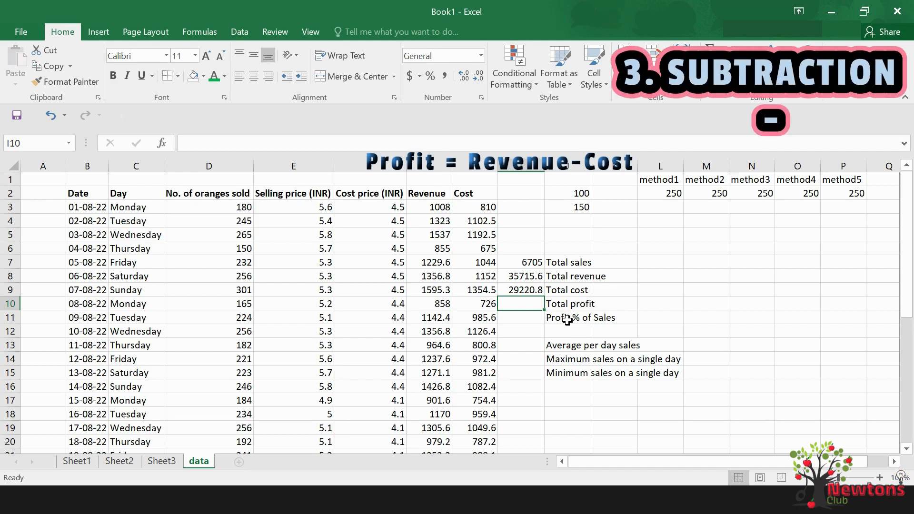
# Insert a new column directly after Cost and add the heading Profit in I2
pyautogui.click(521, 167)
pyautogui.rightClick(522, 168)
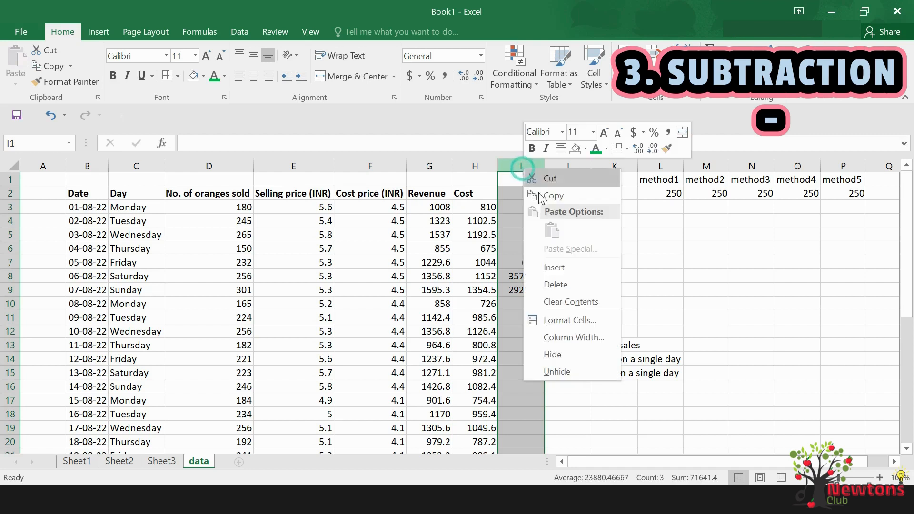
pyautogui.click(554, 267)
pyautogui.click(519, 192)
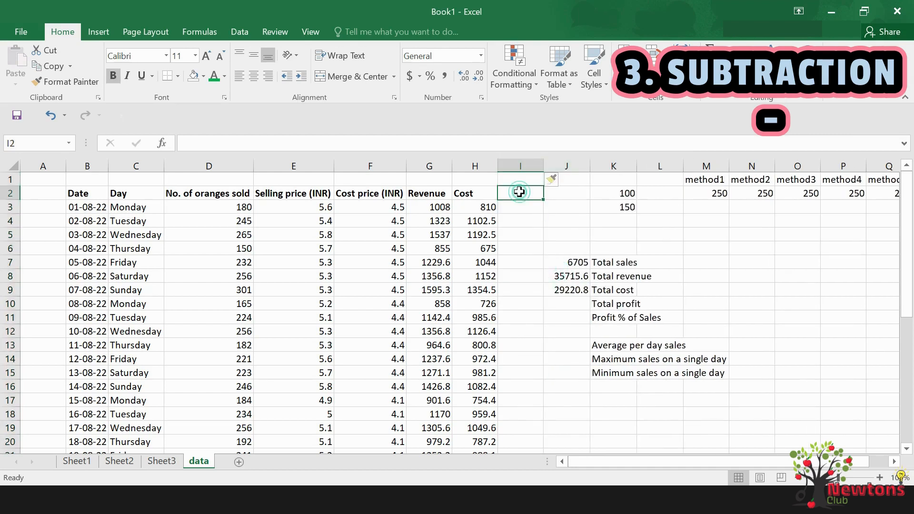
pyautogui.write('Profit')
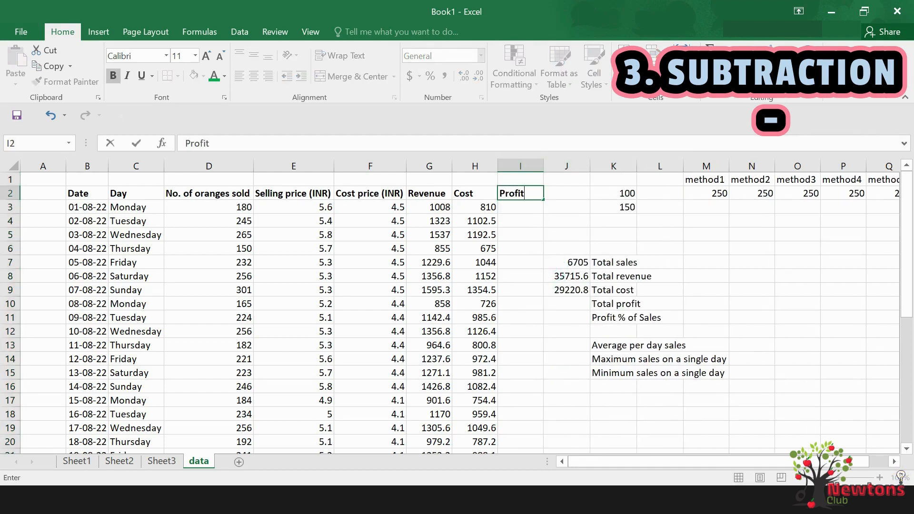
pyautogui.press('Return')
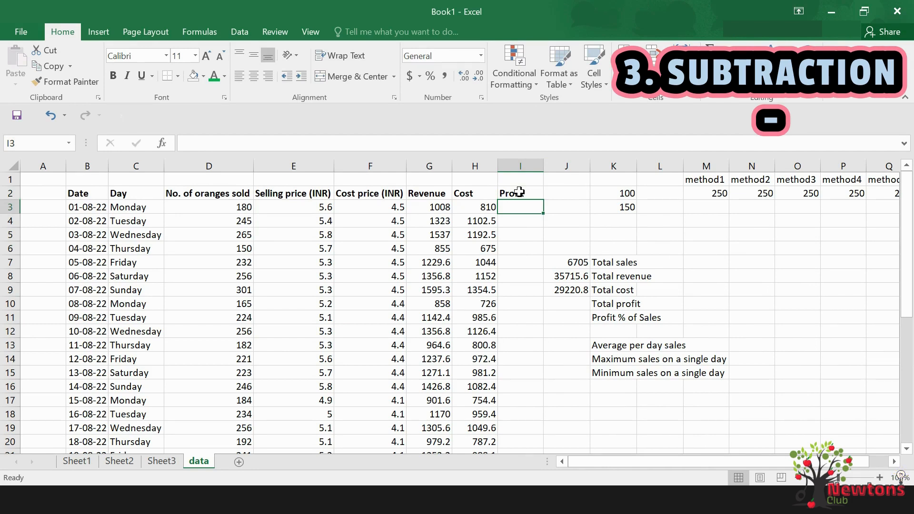
# Calculate the first day's profit in I3 by subtracting cost from revenue with =G3-H3
pyautogui.write('=')
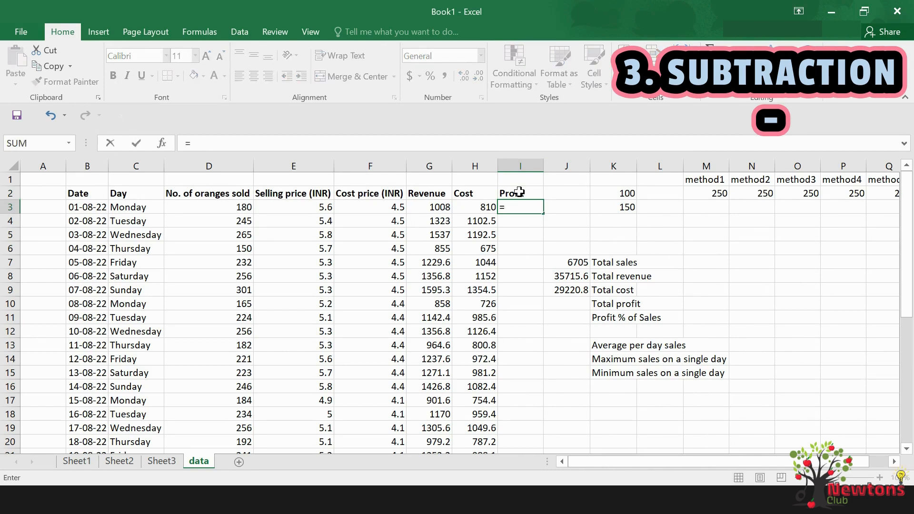
pyautogui.press('Left')
pyautogui.press('Left')
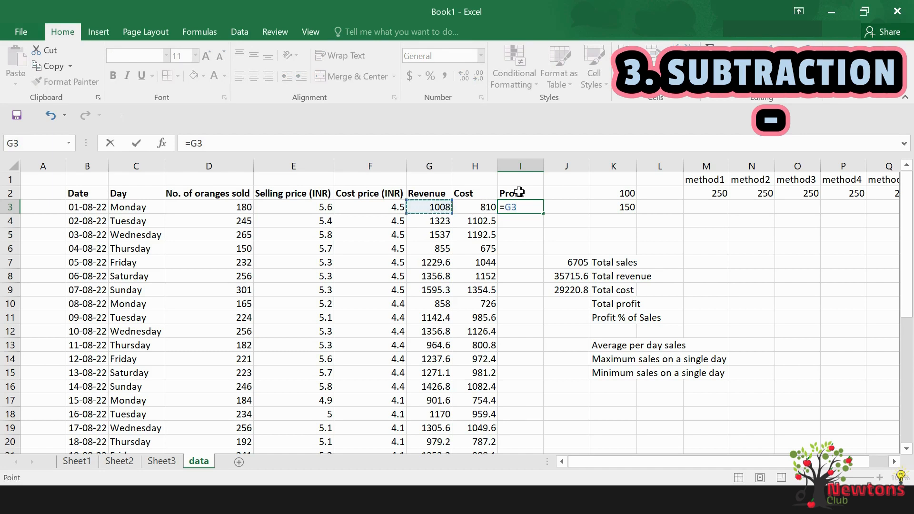
pyautogui.write('-')
pyautogui.press('Left')
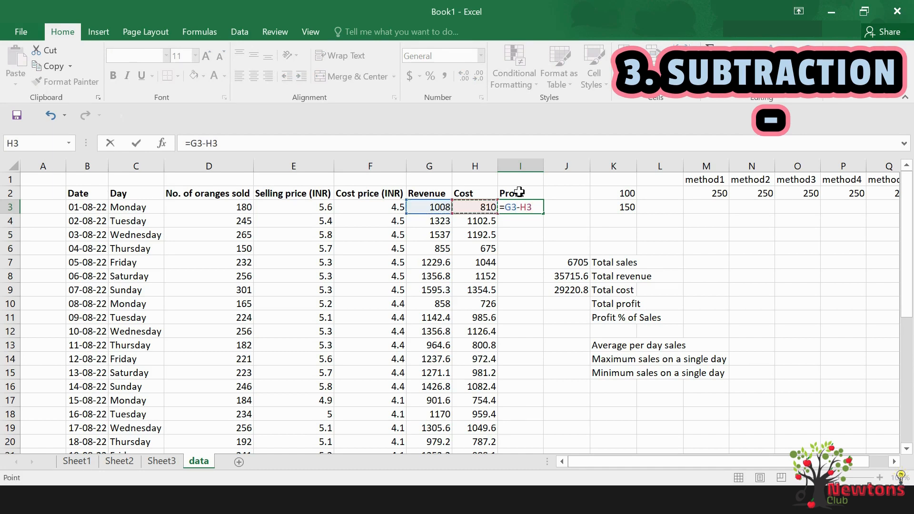
pyautogui.press('Return')
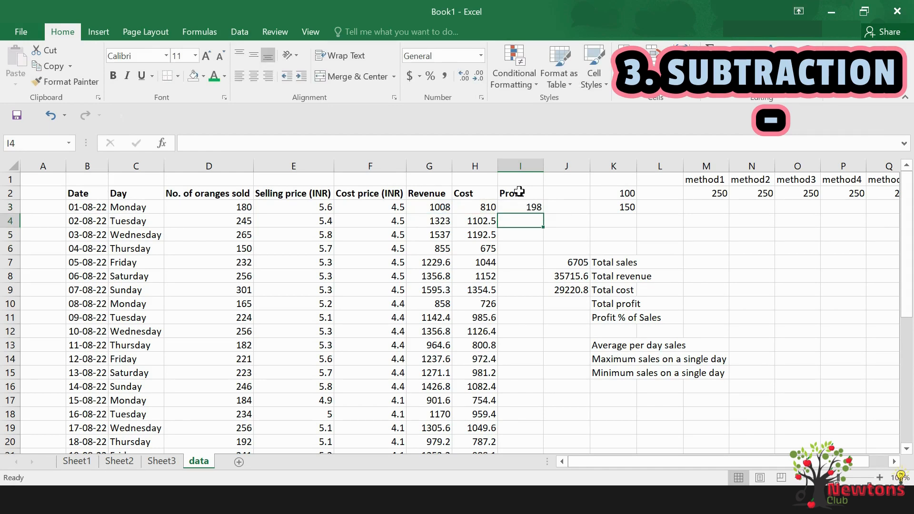
# Fill the profit formula from I3 down to I33 for all remaining days
pyautogui.click(528, 206)
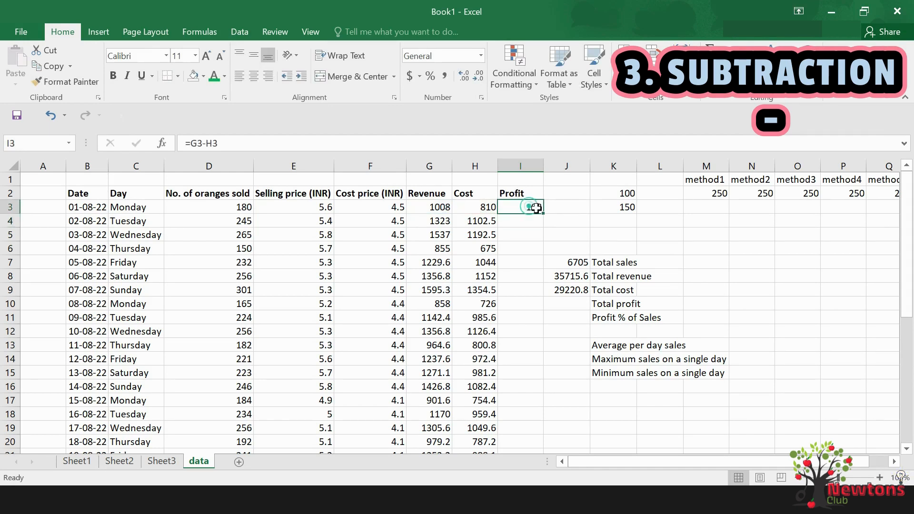
pyautogui.moveTo(543, 213); pyautogui.dragTo(530, 434)
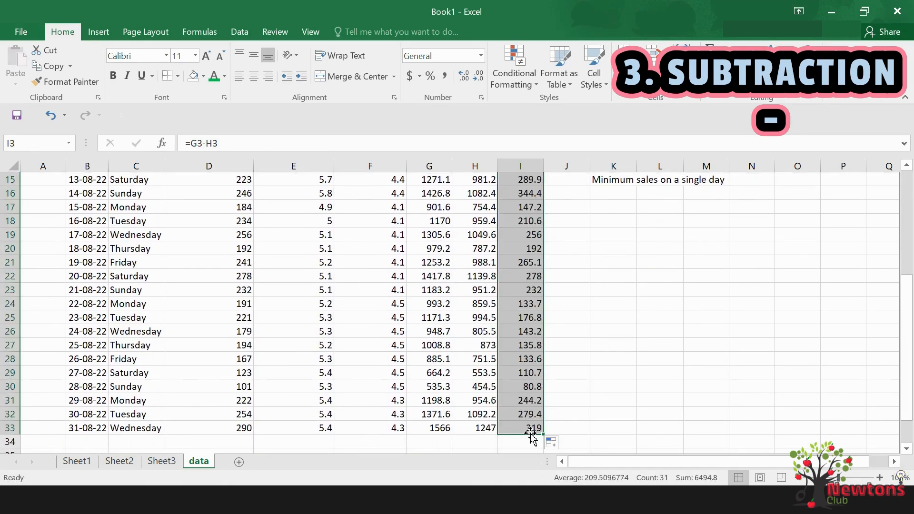
pyautogui.press('Return')
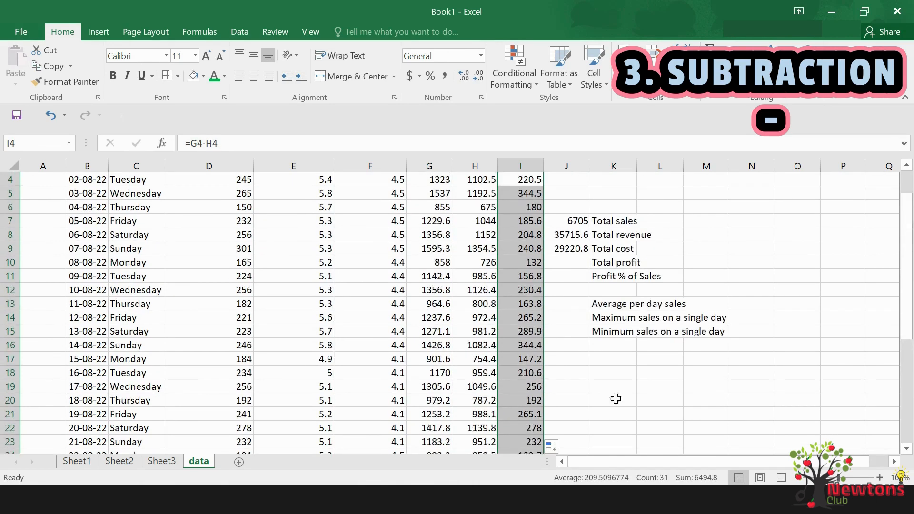
# Calculate total profit in J10 by summing the daily profit range with =SUM(I3:I33)
pyautogui.scroll(1, 575, 337)
pyautogui.click(571, 302)
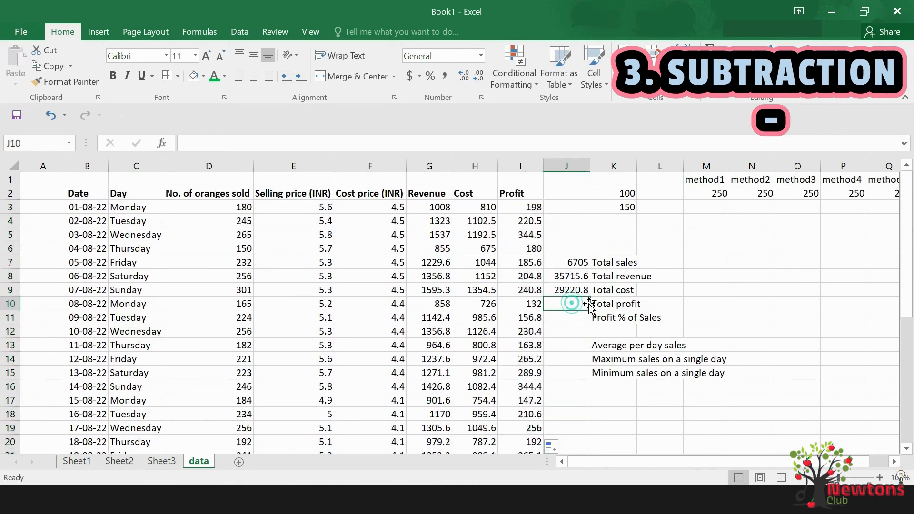
pyautogui.write('=sum(')
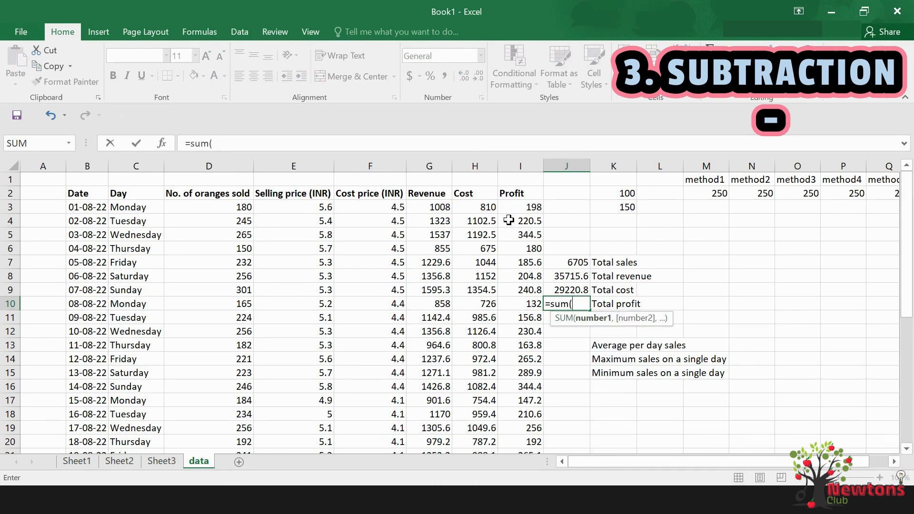
pyautogui.moveTo(512, 208); pyautogui.dragTo(521, 425)
pyautogui.write(')')
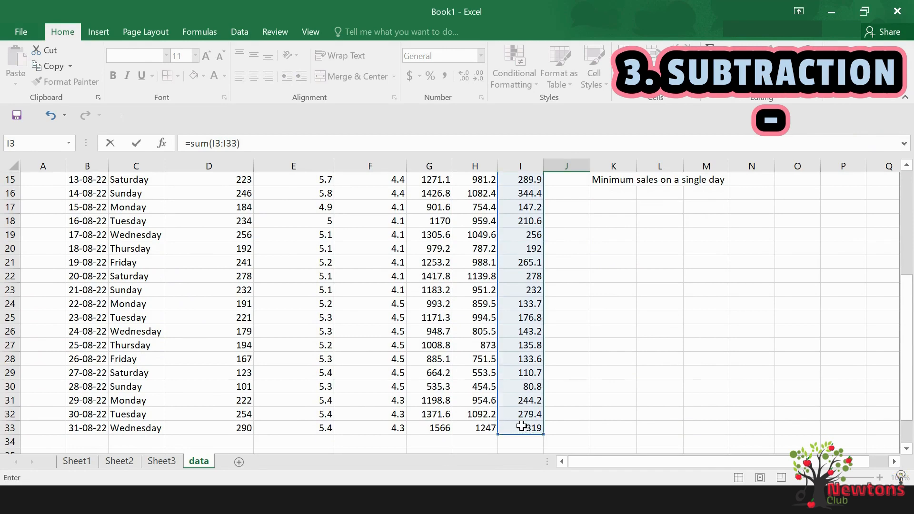
pyautogui.press('Return')
pyautogui.scroll(3, 583, 358)
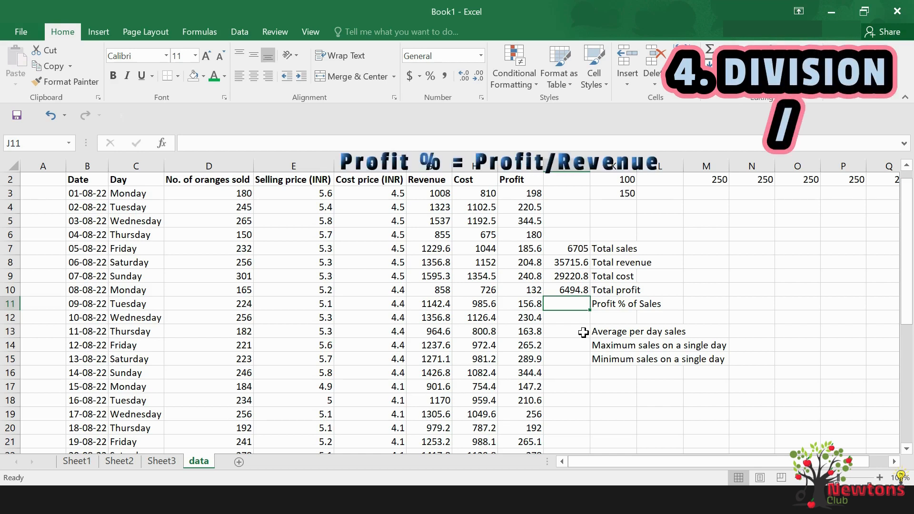
# Calculate the profit percentage of sales in J11 by dividing total profit by total revenue with =J10/J8
pyautogui.scroll(1, 582, 332)
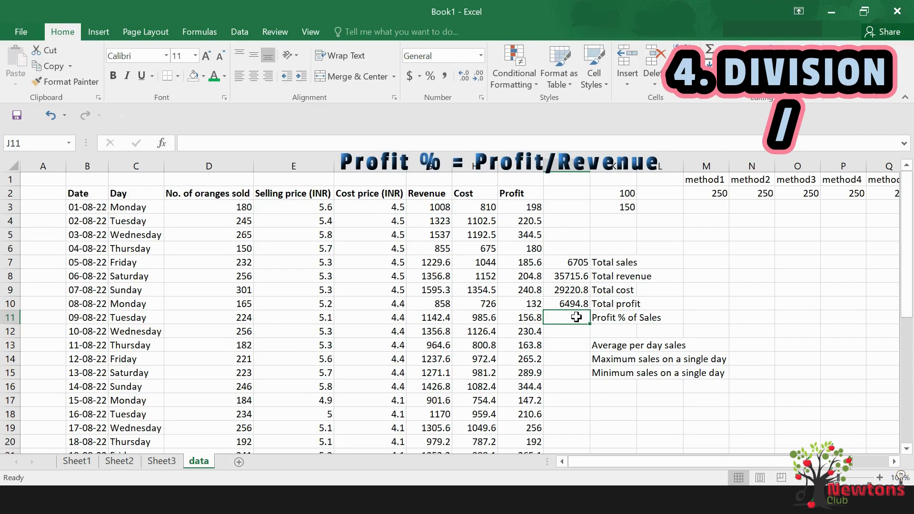
pyautogui.write('=')
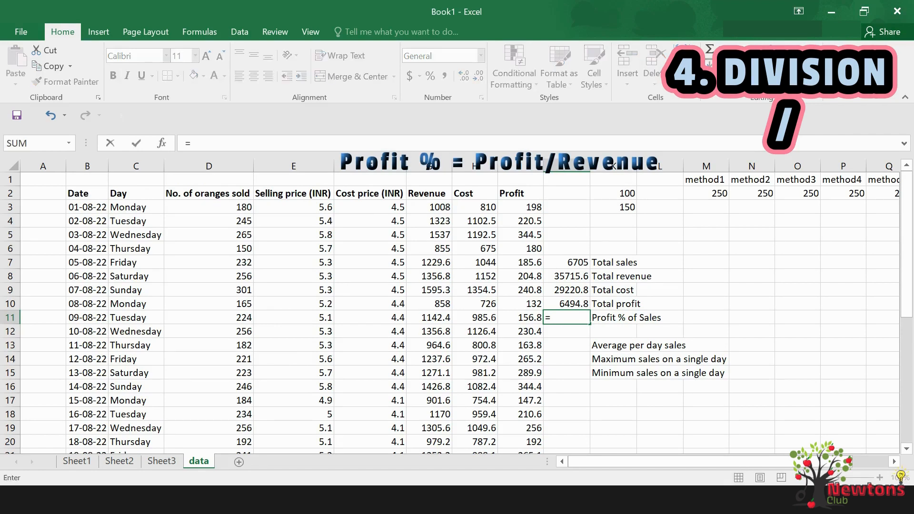
pyautogui.press('Up')
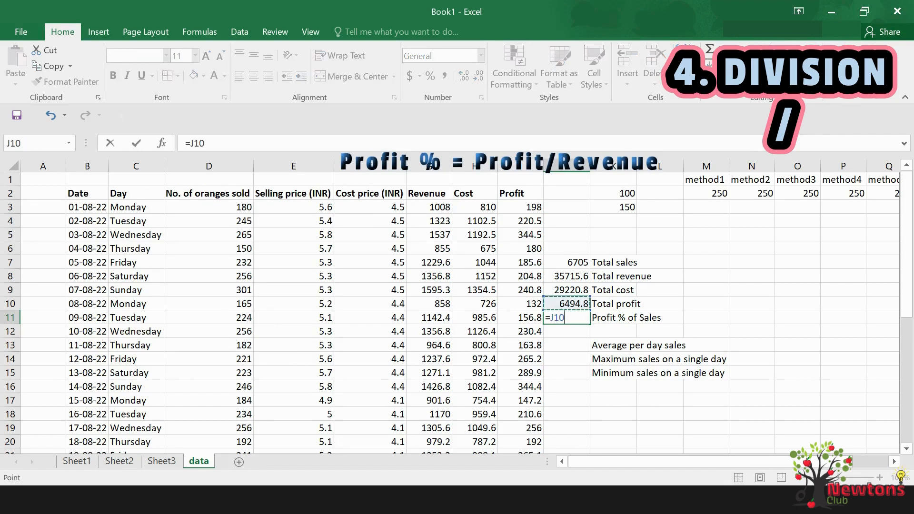
pyautogui.write('/')
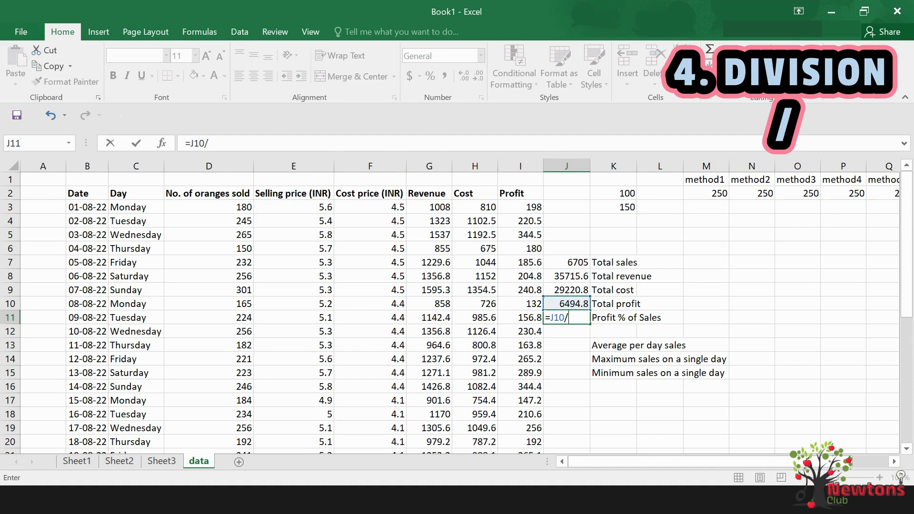
pyautogui.press('Up')
pyautogui.press('Up')
pyautogui.press('Up')
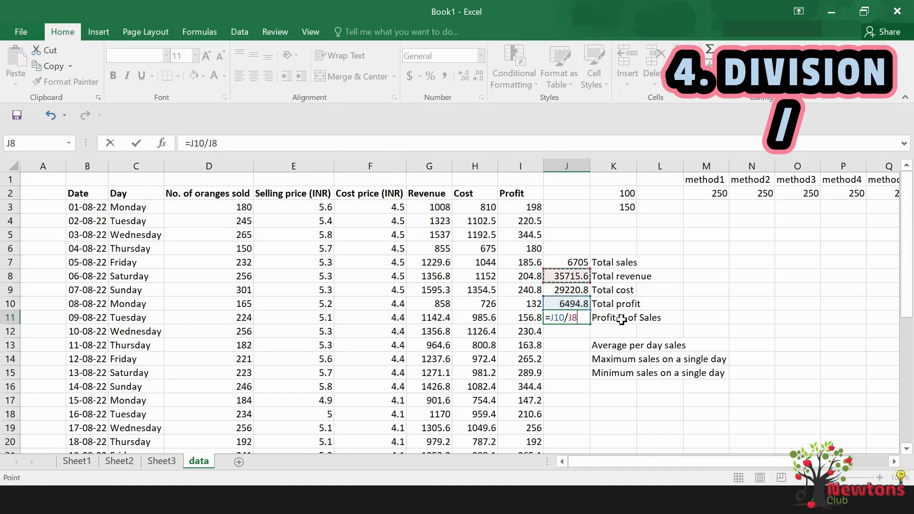
pyautogui.press('Return')
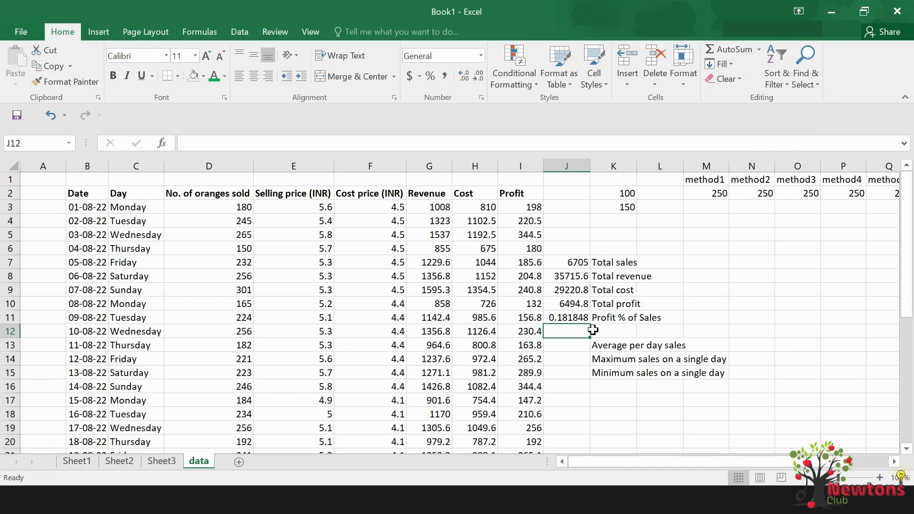
# Calculate the average per day sales in J13 from the oranges sold with =AVERAGE(D3:D33)
pyautogui.click(583, 344)
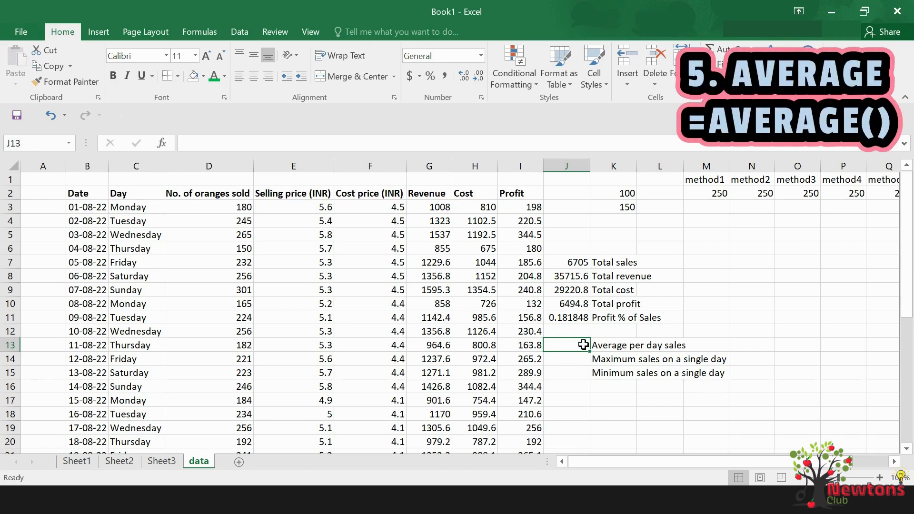
pyautogui.write('=average')
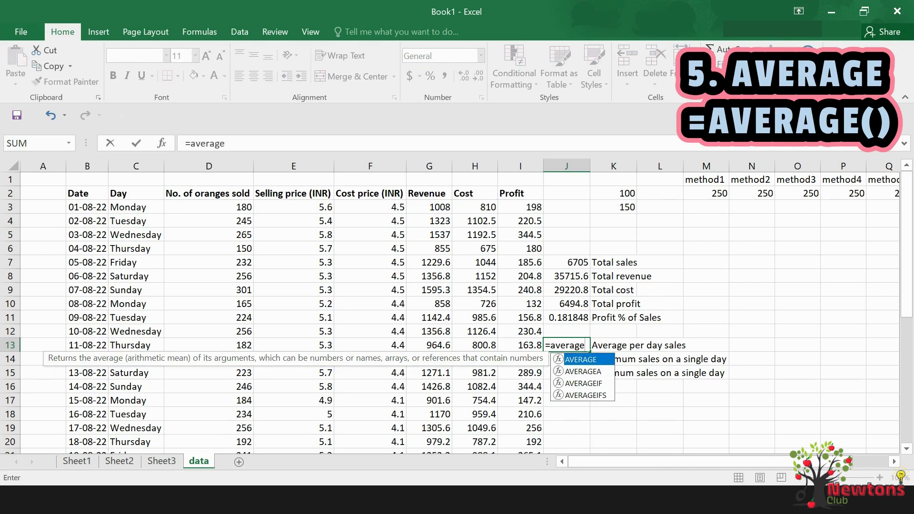
pyautogui.write('(')
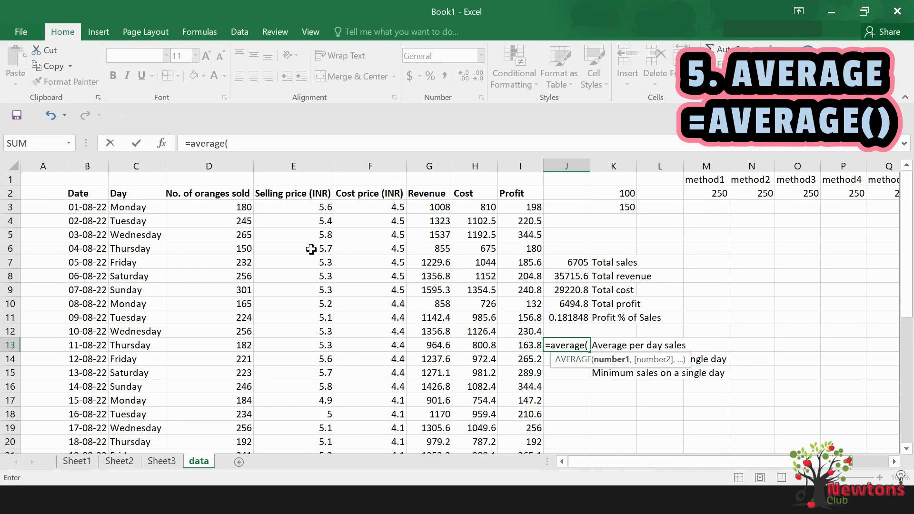
pyautogui.moveTo(242, 209); pyautogui.dragTo(226, 424)
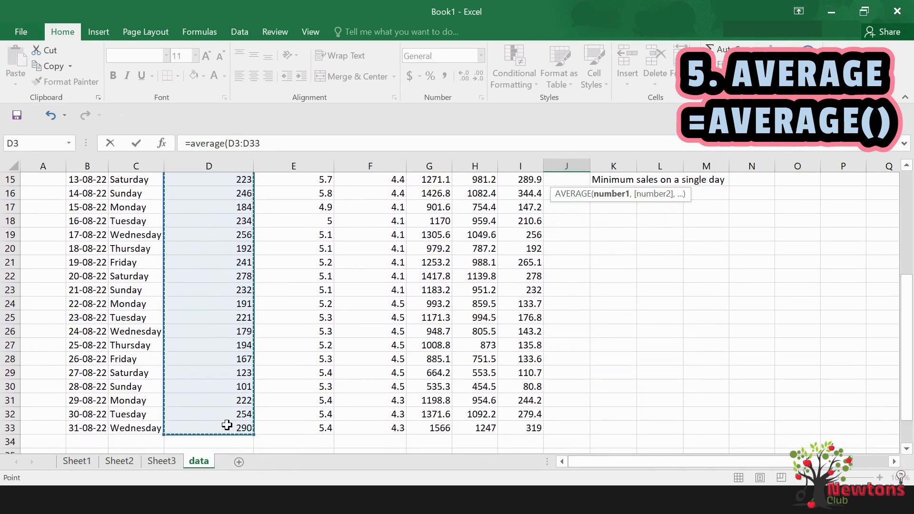
pyautogui.write(')')
pyautogui.press('Return')
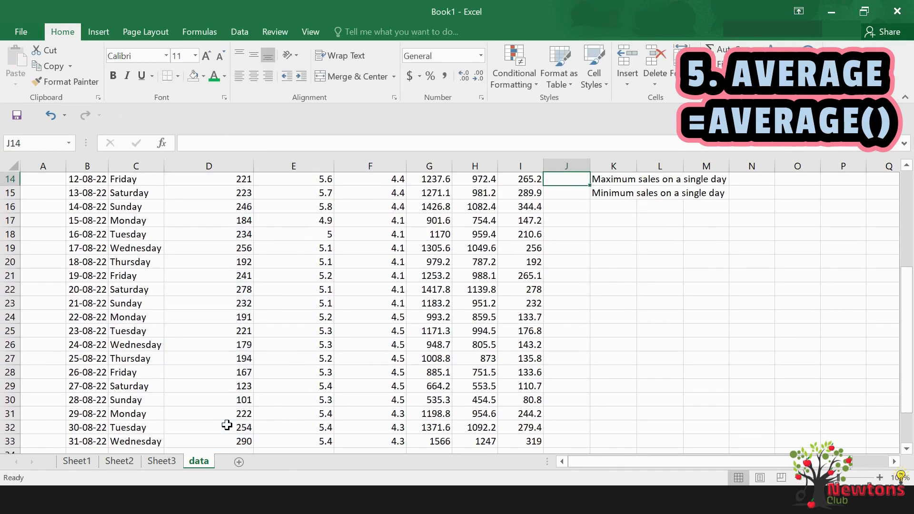
pyautogui.scroll(3, 566, 276)
pyautogui.click(571, 291)
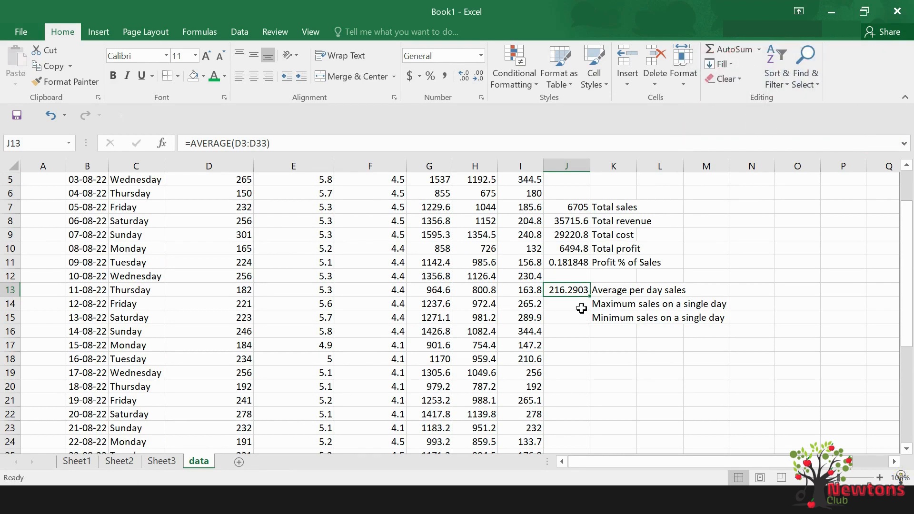
# Calculate the maximum sales on a single day in J14 from the oranges sold with =MAX(D3:D33)
pyautogui.click(579, 304)
pyautogui.write('=')
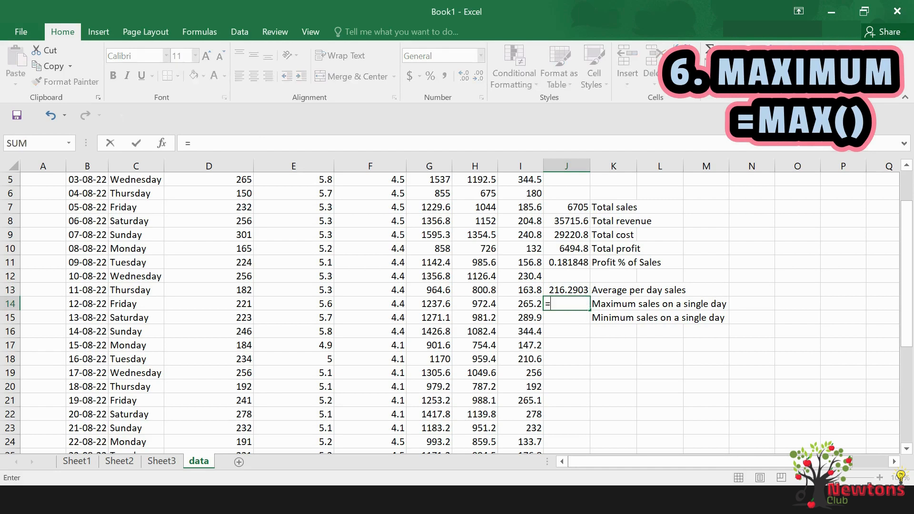
pyautogui.write('max')
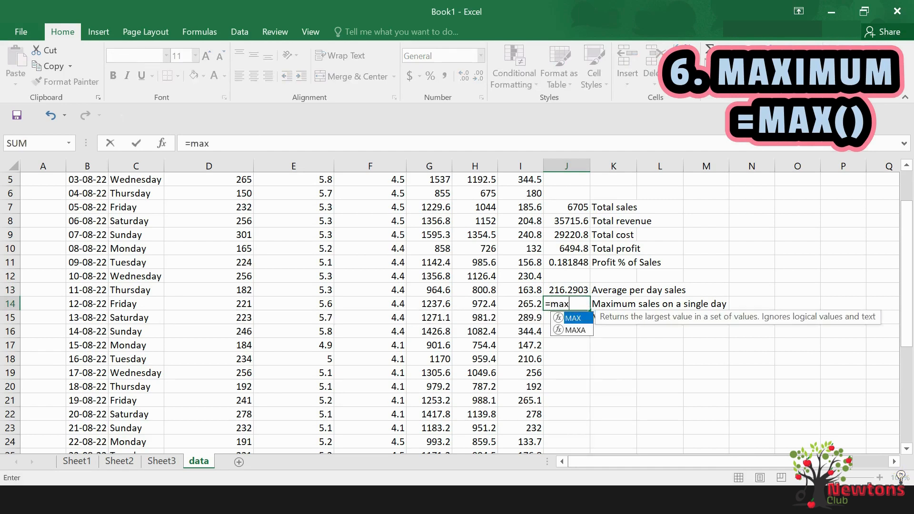
pyautogui.write('(')
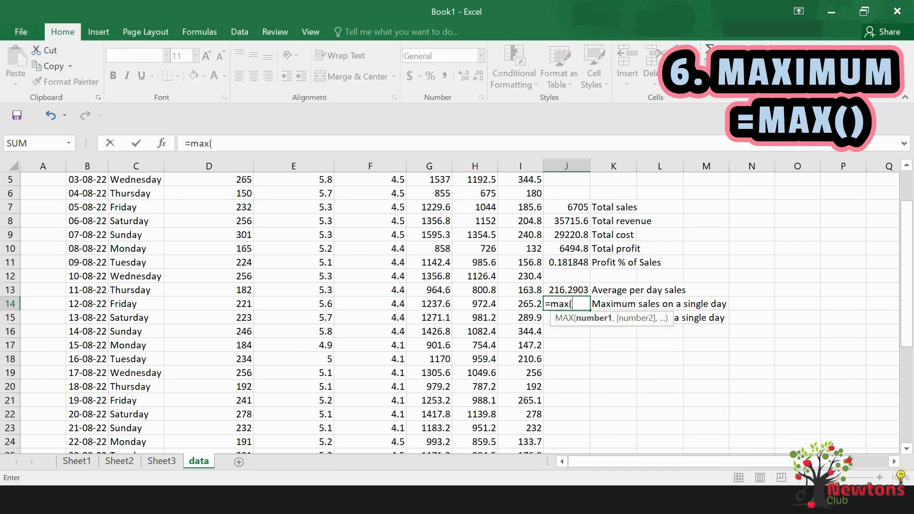
pyautogui.scroll(2, 396, 307)
pyautogui.moveTo(230, 211); pyautogui.dragTo(228, 427)
pyautogui.press('Return')
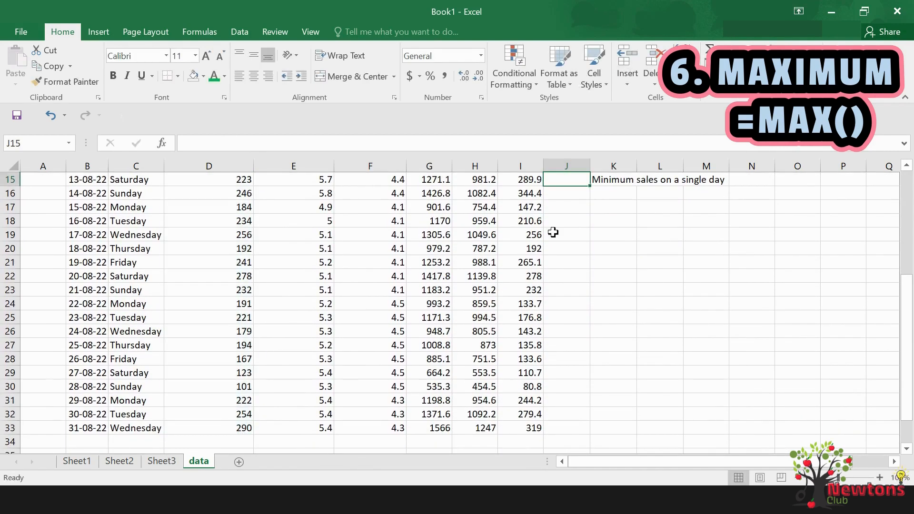
# Check the maximum formula in J14 and locate the matching day's figure in the oranges sold column
pyautogui.scroll(3, 552, 233)
pyautogui.press('Up')
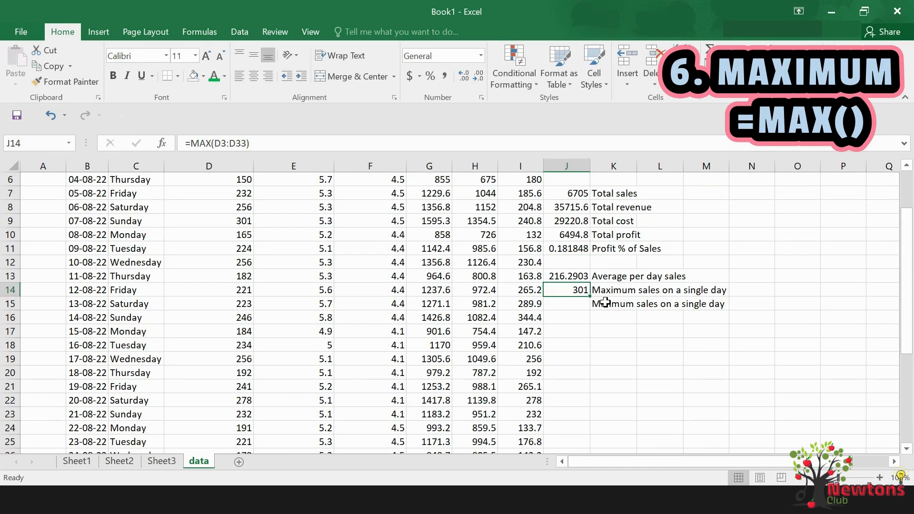
pyautogui.scroll(2, 432, 303)
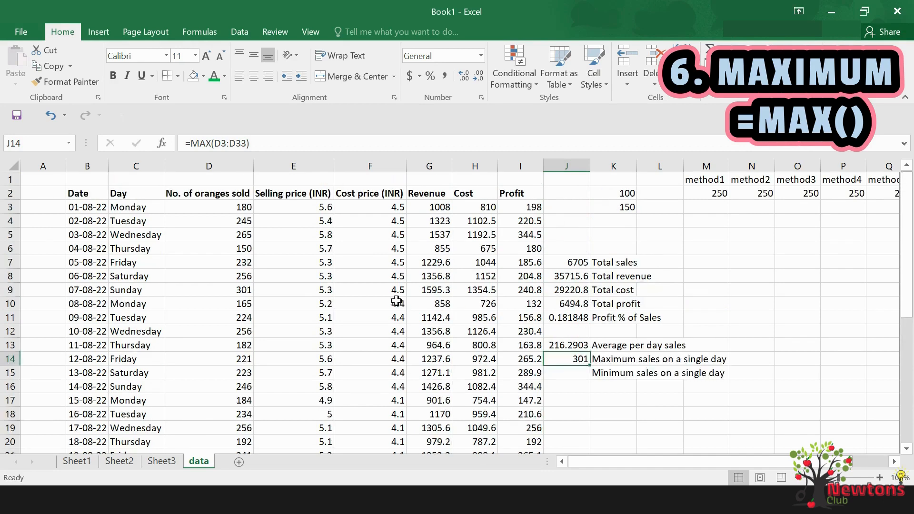
pyautogui.click(243, 290)
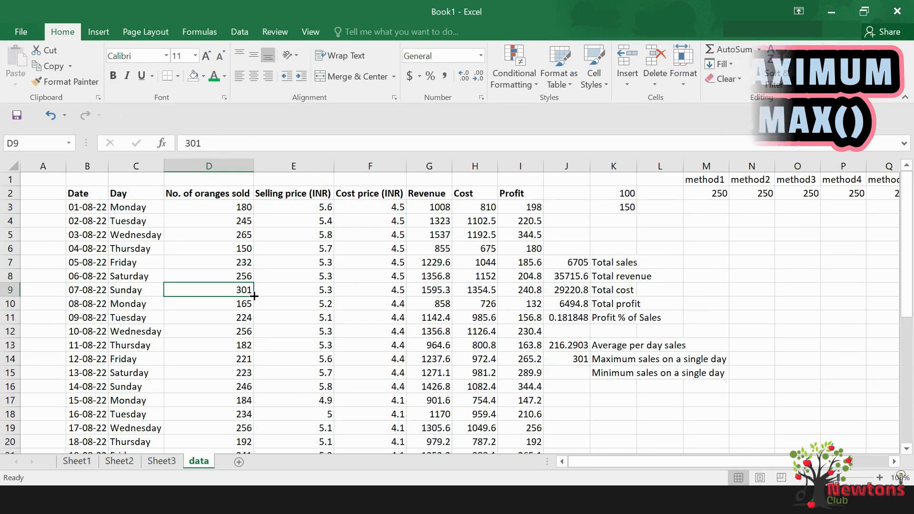
# Calculate the minimum sales on a single day in J15 from the oranges sold with =MIN(D3:D33)
pyautogui.click(576, 372)
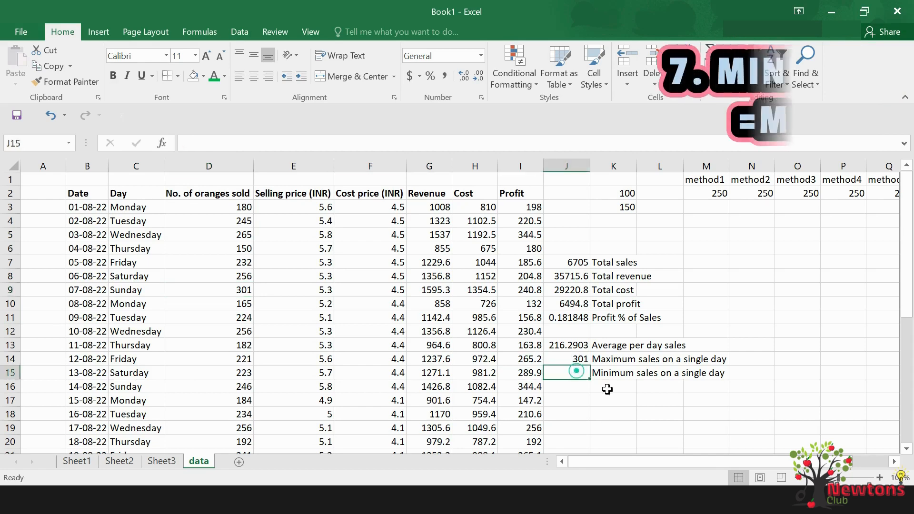
pyautogui.write('=mi')
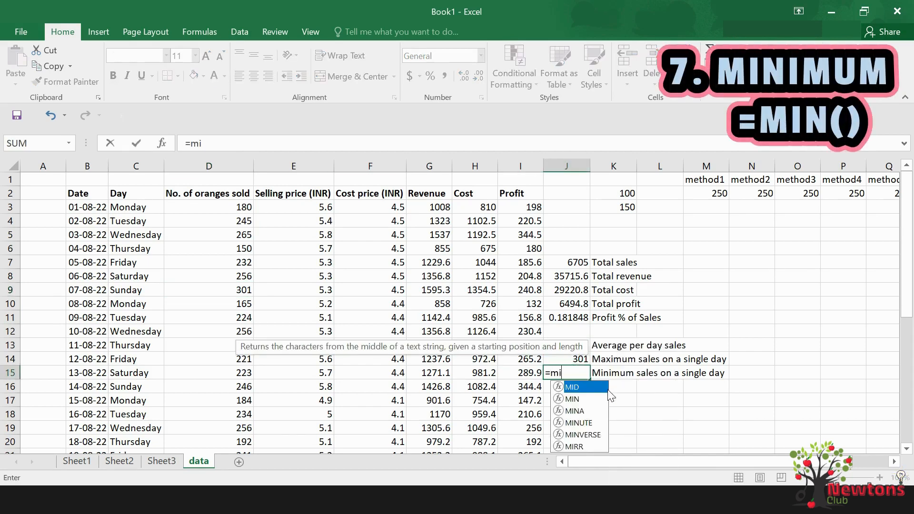
pyautogui.write('n(')
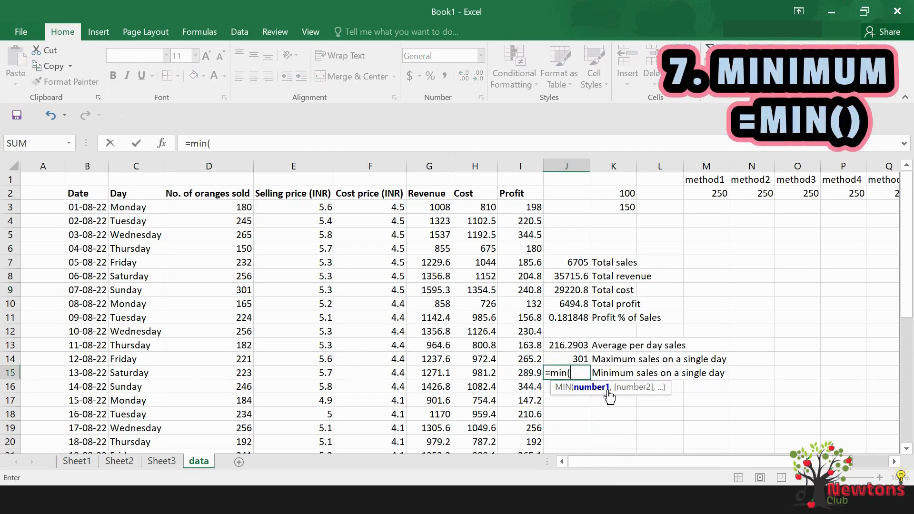
pyautogui.moveTo(240, 207); pyautogui.dragTo(218, 428)
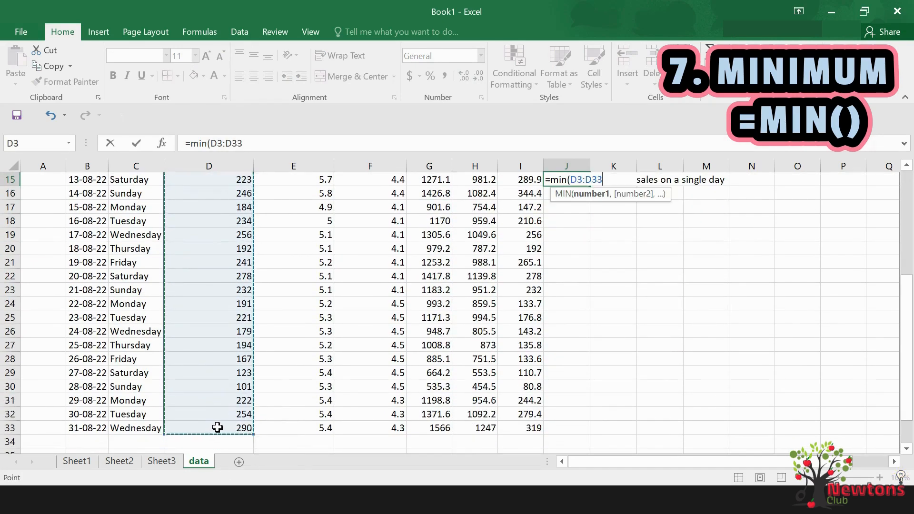
pyautogui.write(')')
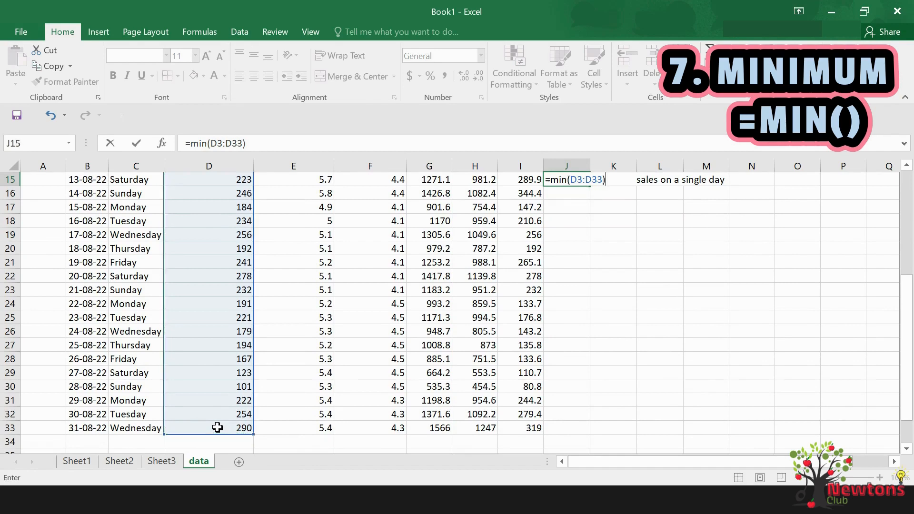
pyautogui.hotkey('ctrl', 'Return')
# Compare the minimum in J15 with the oranges sold column by locating the day with the lowest sales, and return to the summary
pyautogui.scroll(4, 553, 342)
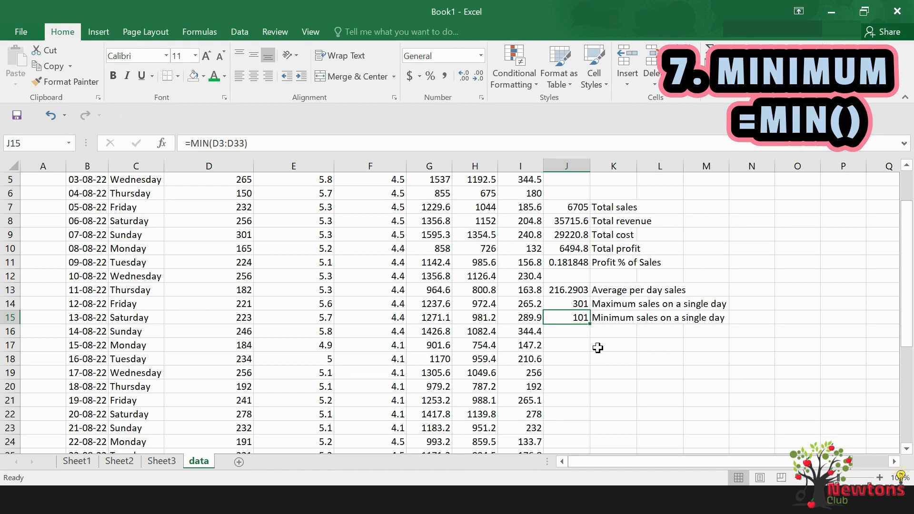
pyautogui.scroll(2, 285, 343)
pyautogui.scroll(-3, 284, 341)
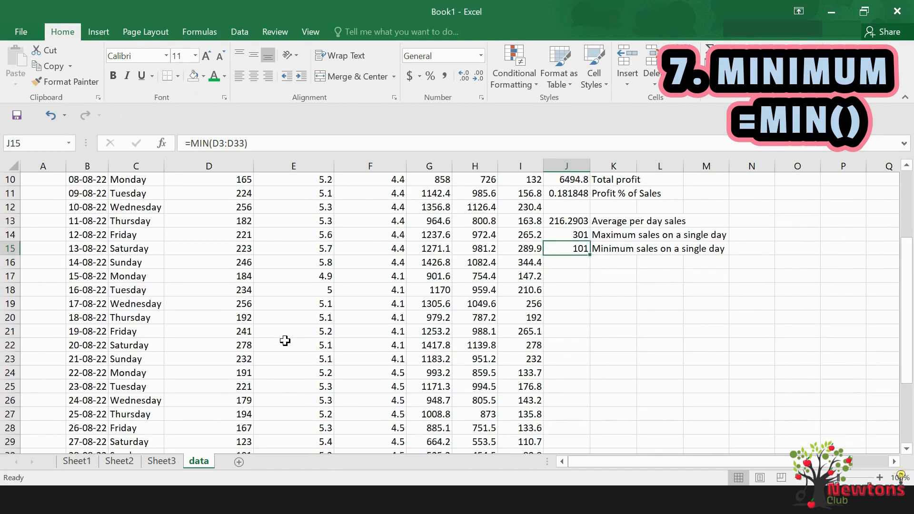
pyautogui.scroll(-3, 285, 341)
pyautogui.click(239, 334)
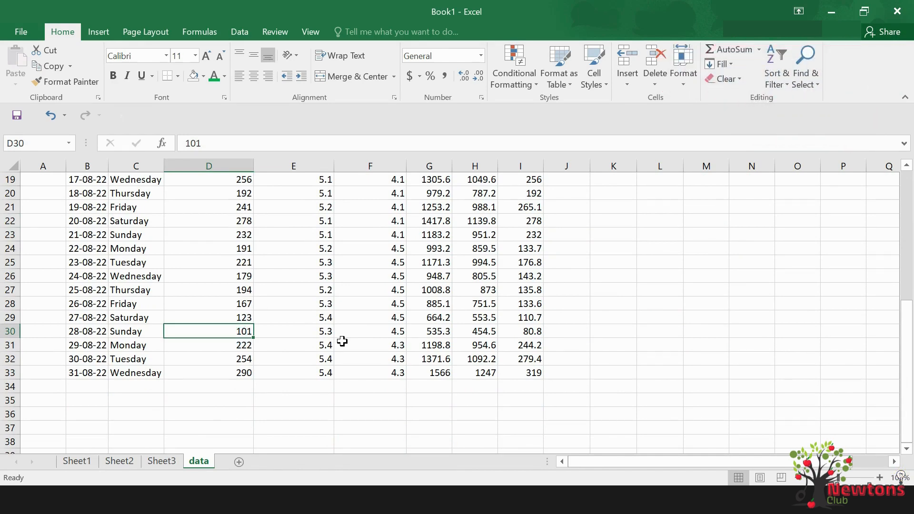
pyautogui.scroll(3, 342, 340)
pyautogui.scroll(3, 342, 341)
pyautogui.click(571, 386)
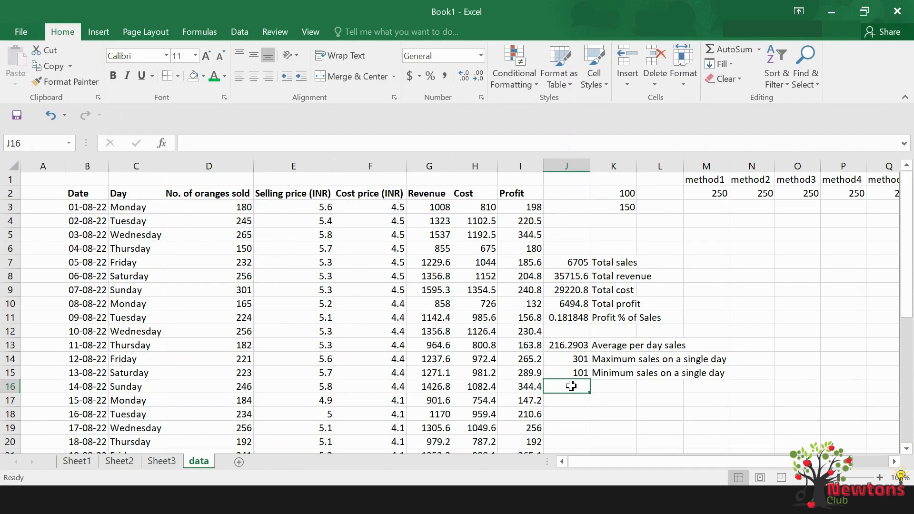